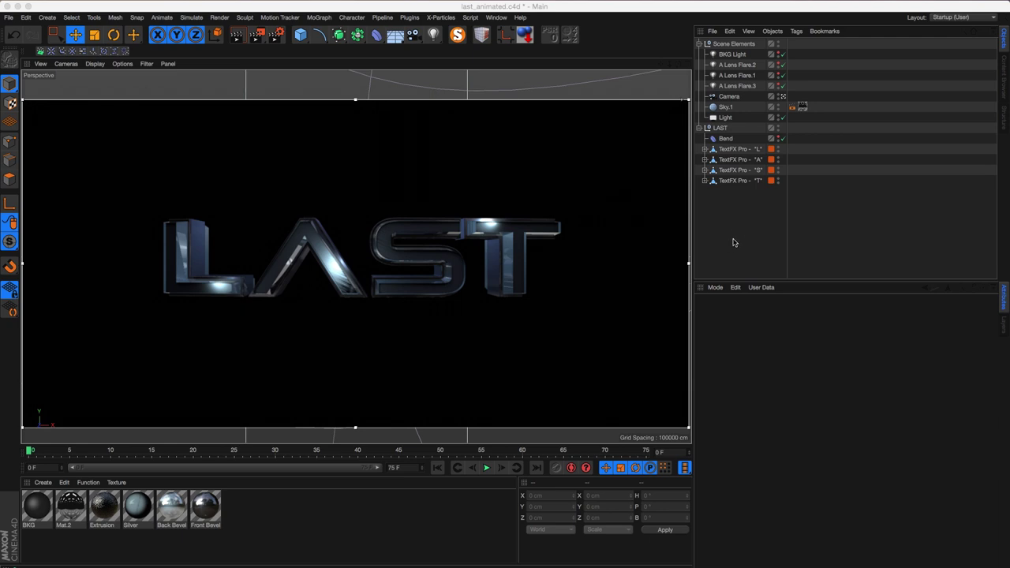
Turn the Bend deformer off and back on to check its effect on the LAST text.
left_click_drag(735, 209, 761, 144)
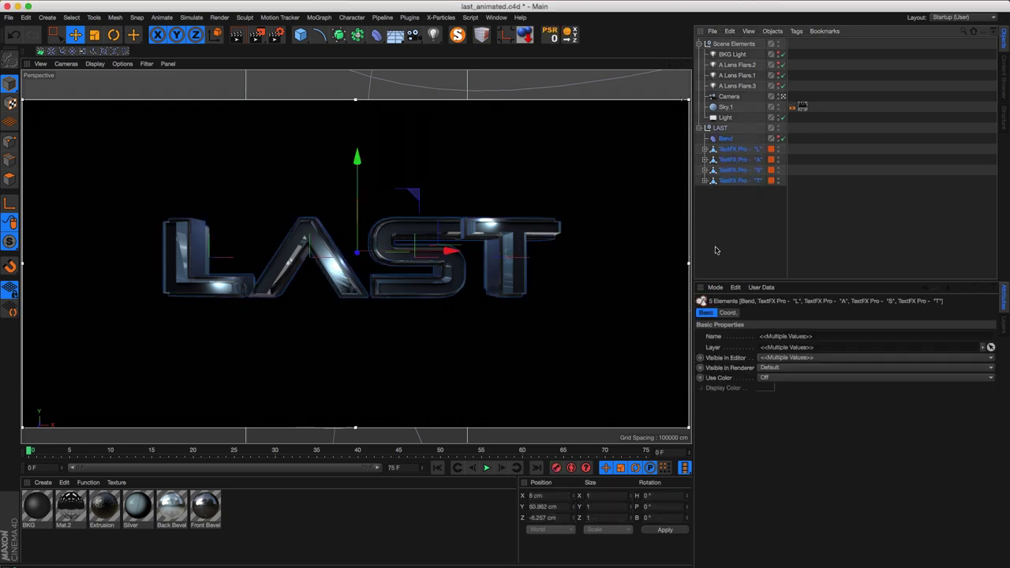
left_click_drag(745, 196, 730, 149)
left_click(725, 139)
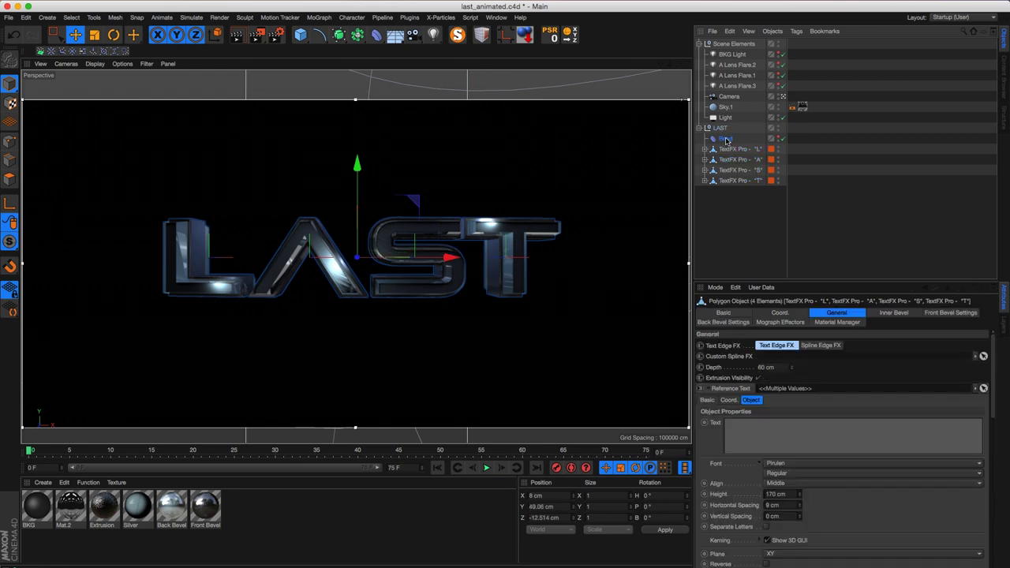
left_click(781, 138)
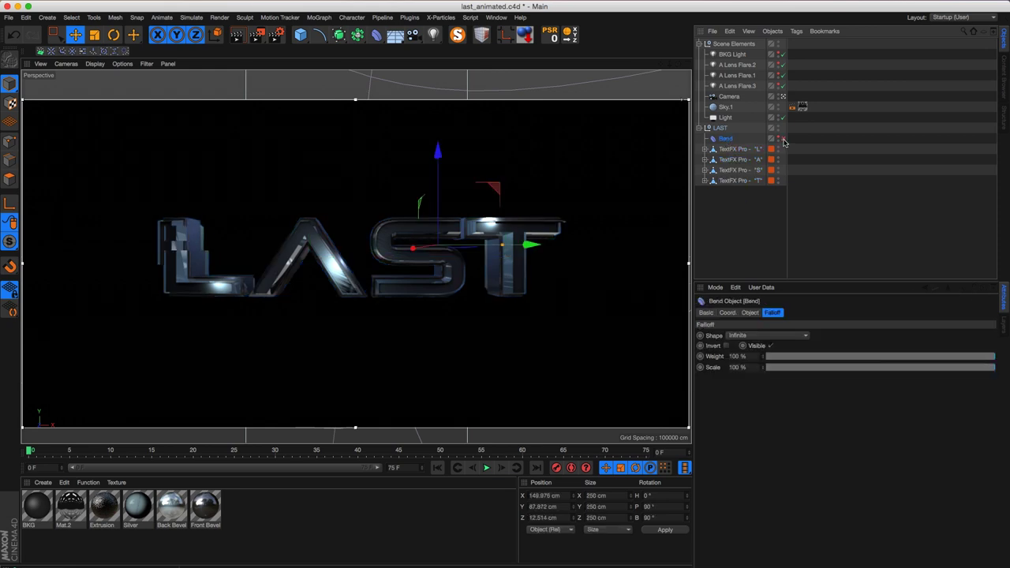
left_click(781, 139)
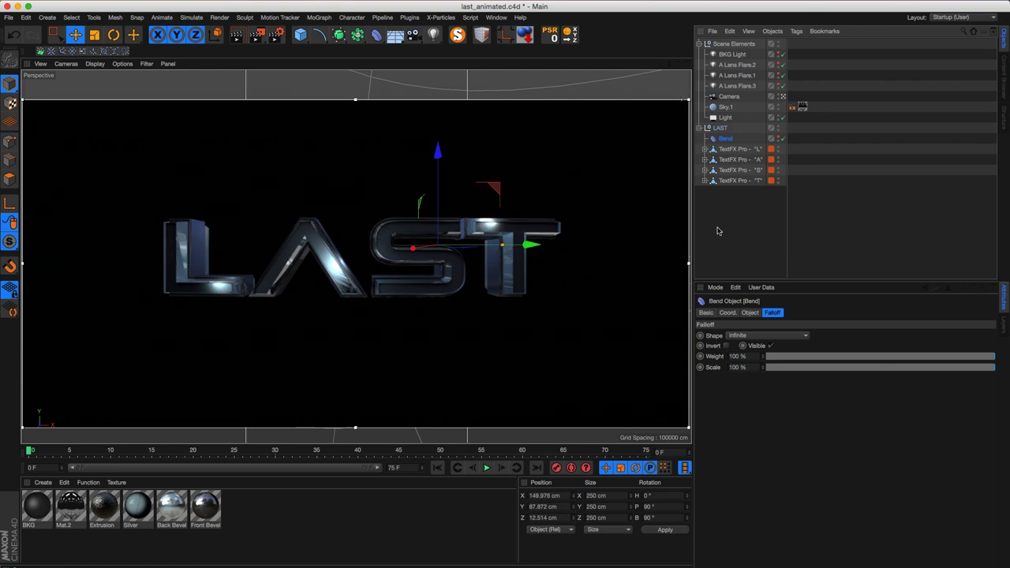
Show the MoGraph effector settings of the four TextFX Pro letters and add a Plain effector to the scene.
left_click_drag(748, 212, 733, 150)
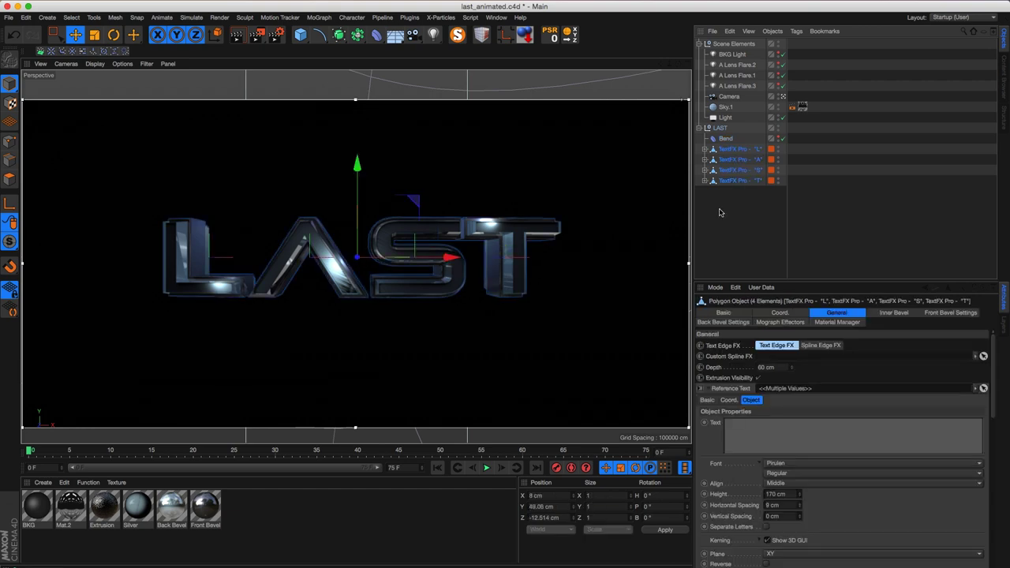
left_click(751, 187)
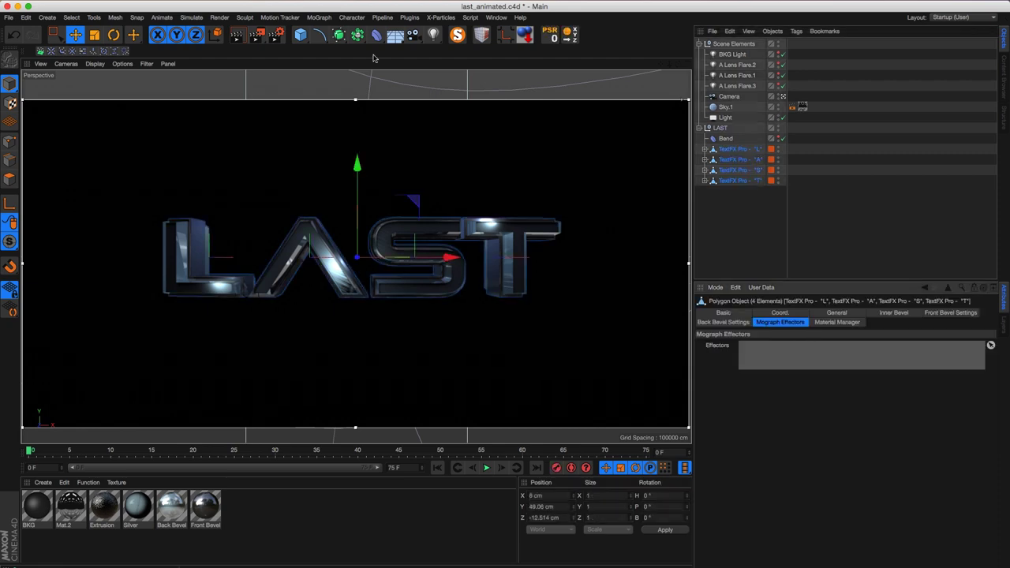
left_click(318, 18)
mouse_move(348, 33)
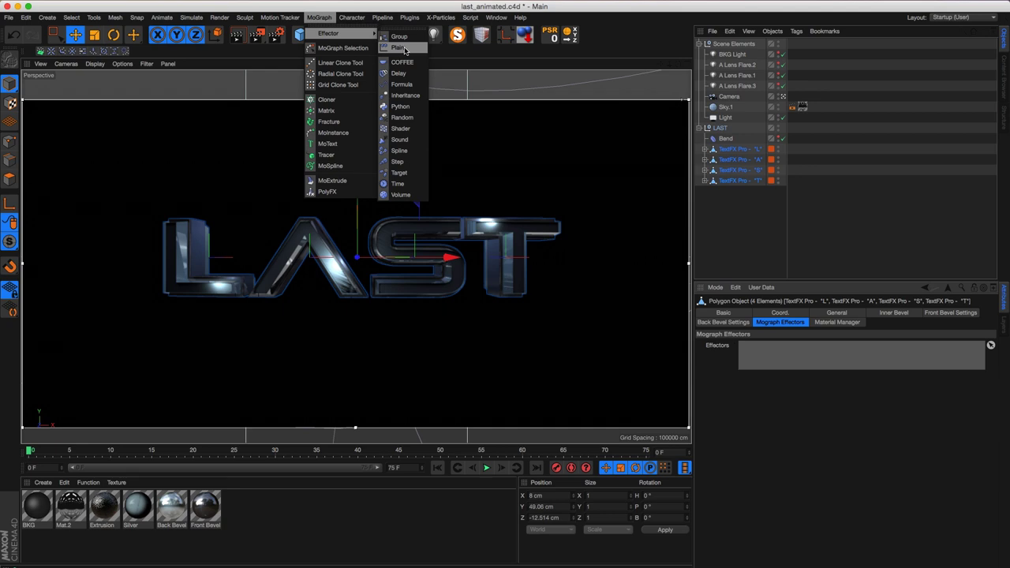
left_click(398, 48)
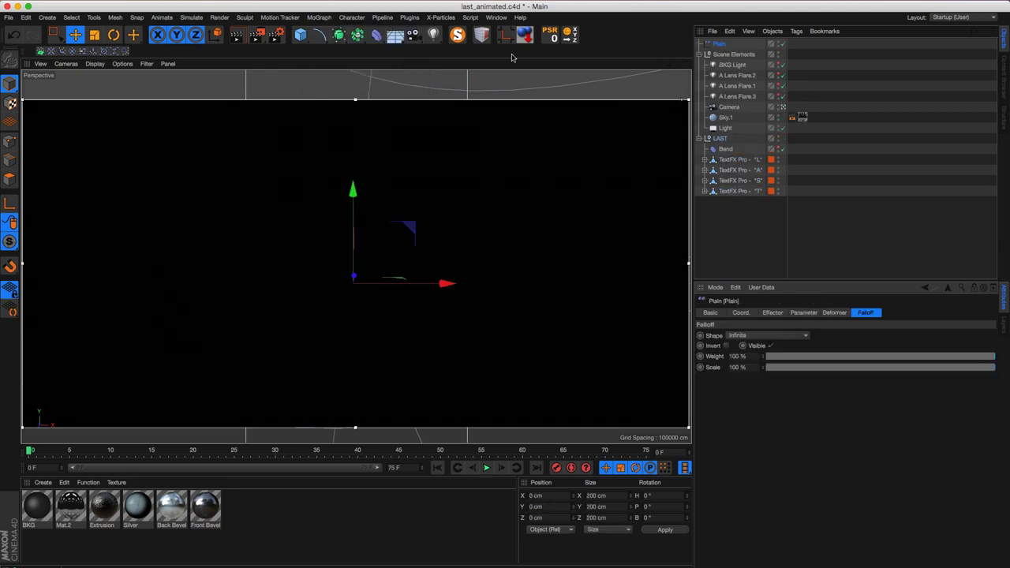
Assign the Plain effector to the effectors of all four TextFX Pro letters L, A, S and T.
left_click(733, 163)
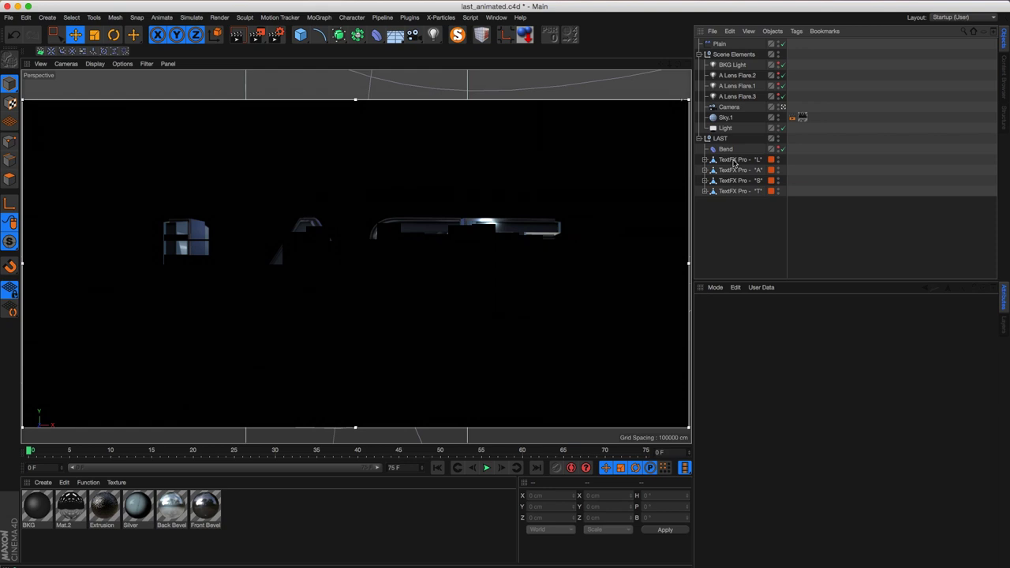
left_click_drag(733, 163, 703, 203)
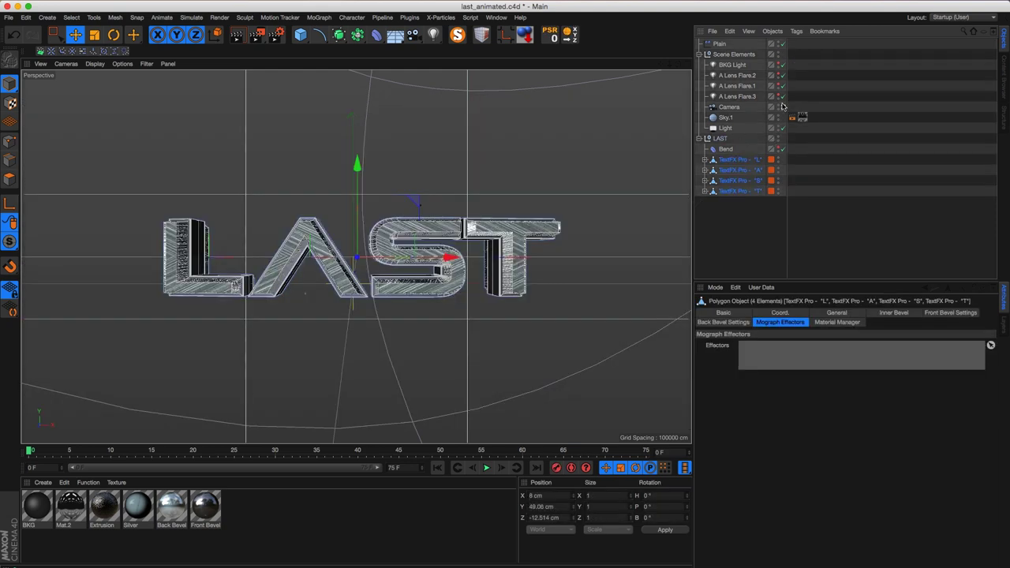
left_click_drag(718, 44, 806, 349)
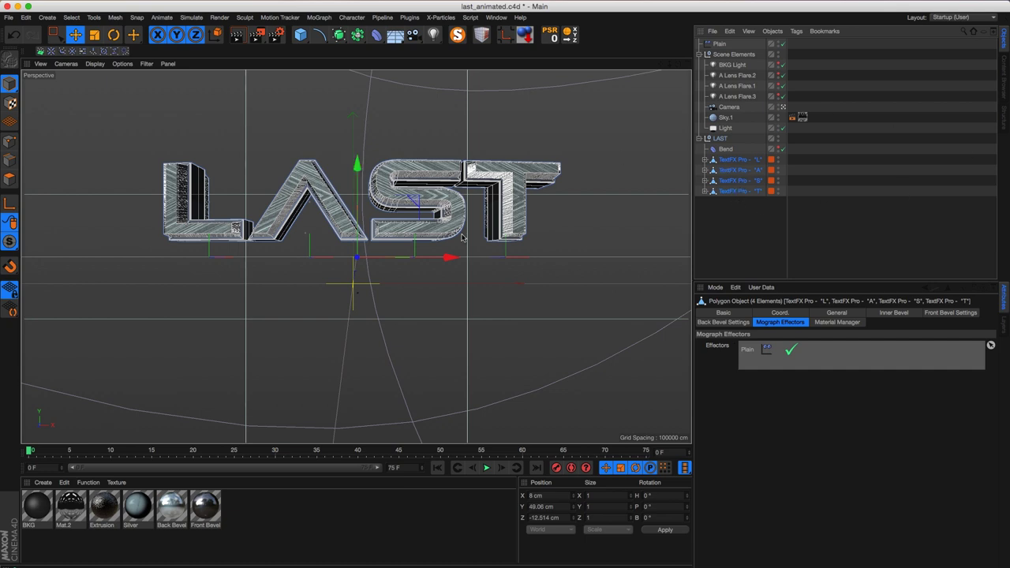
Set the Plain effector's Y position parameter to 0 cm.
left_click(720, 44)
left_click(769, 314)
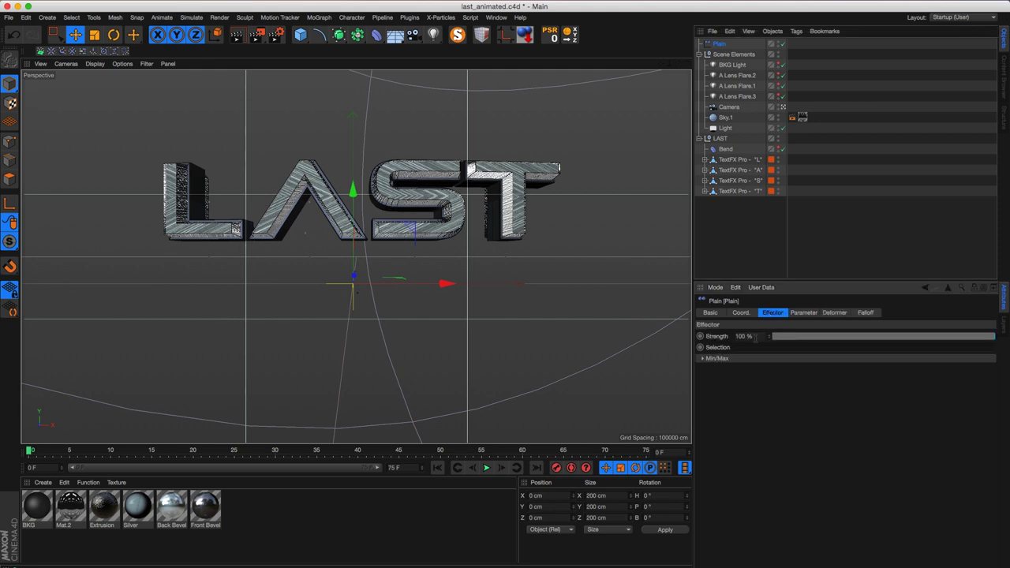
left_click(802, 313)
left_click(748, 378)
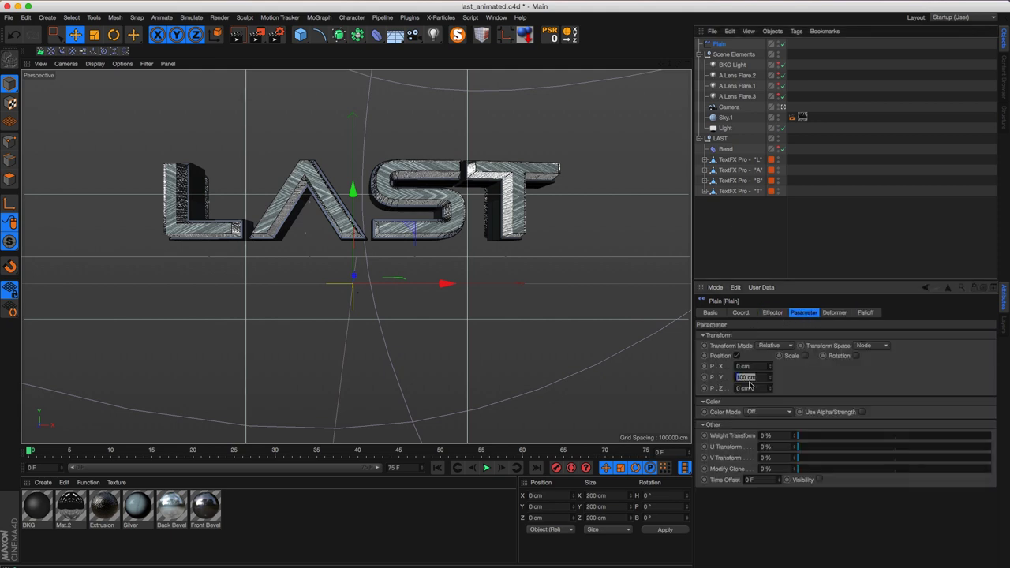
type("0")
key("Return")
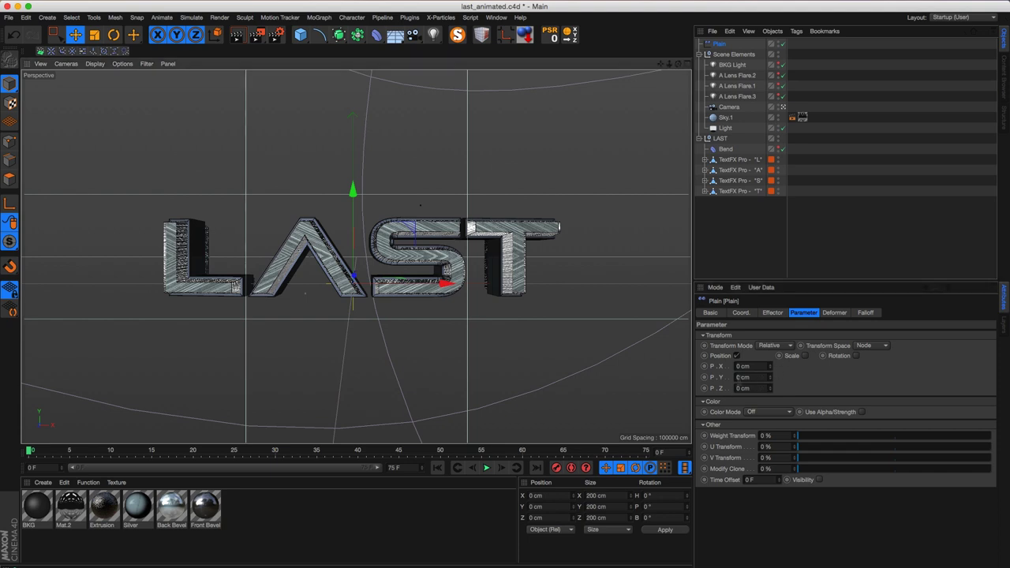
Try a Z position parameter of 1500 cm on the Plain effector, then settle on 1200 cm.
left_click_drag(769, 390, 704, 116)
left_click_drag(760, 388, 514, 375)
type("1500")
key("Return")
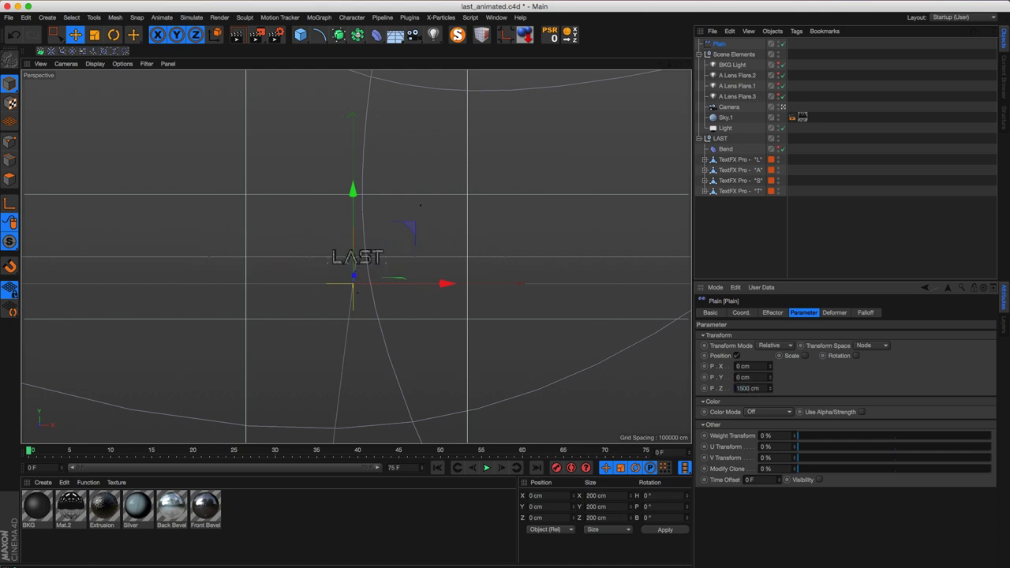
type("2")
key("Return")
Enable uniform scaling on the Plain effector with a scale of -1.
left_click(805, 356)
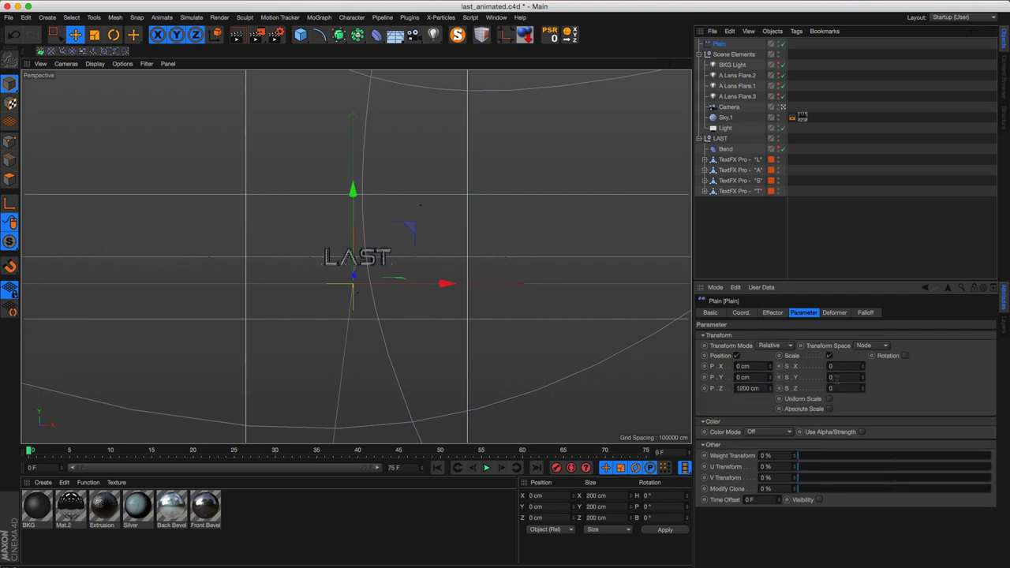
left_click(829, 400)
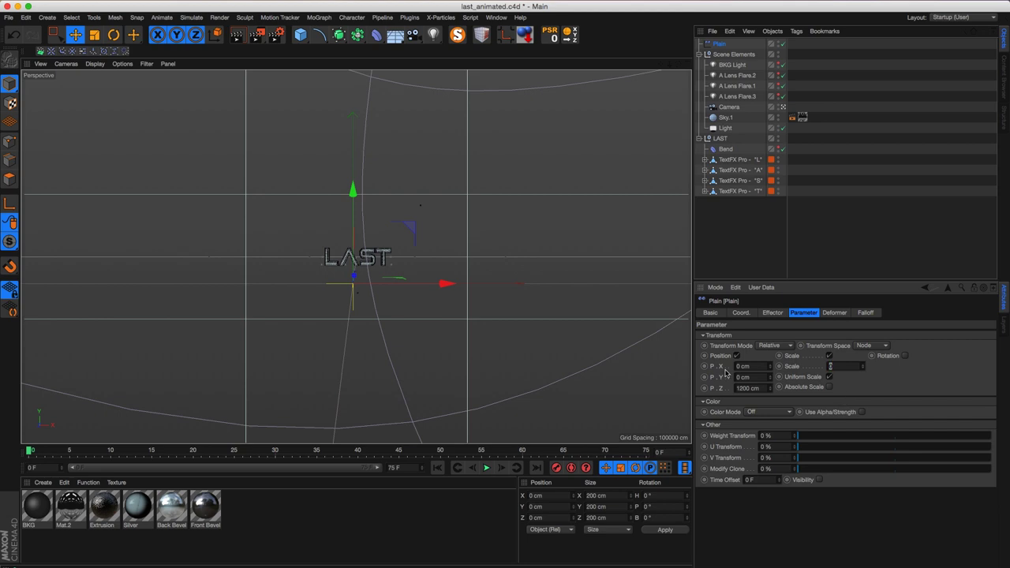
key("Return")
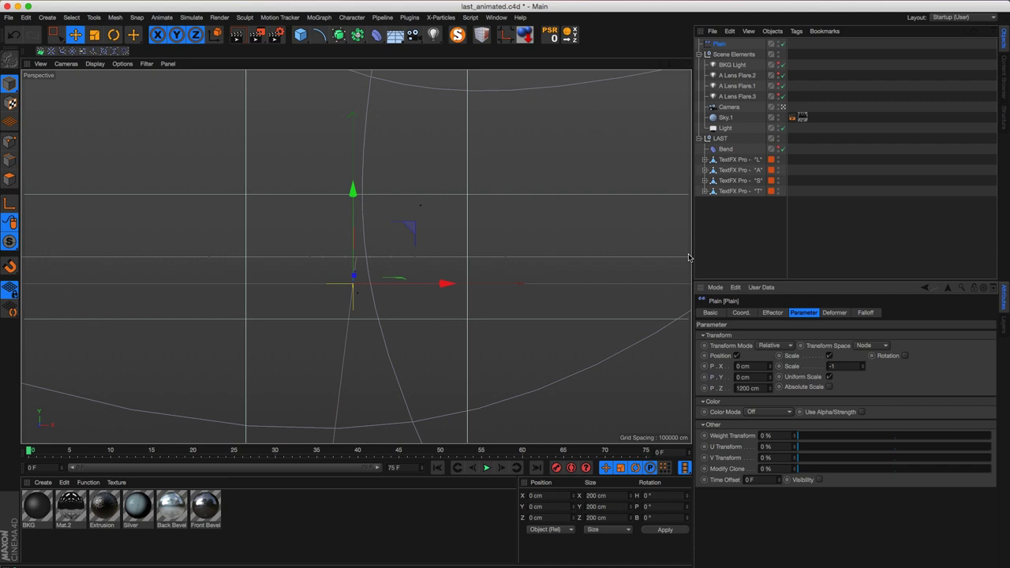
Enable rotation on the Plain effector with heading -90°, pitch 180° and bank 90°.
left_click(905, 356)
left_click(939, 370)
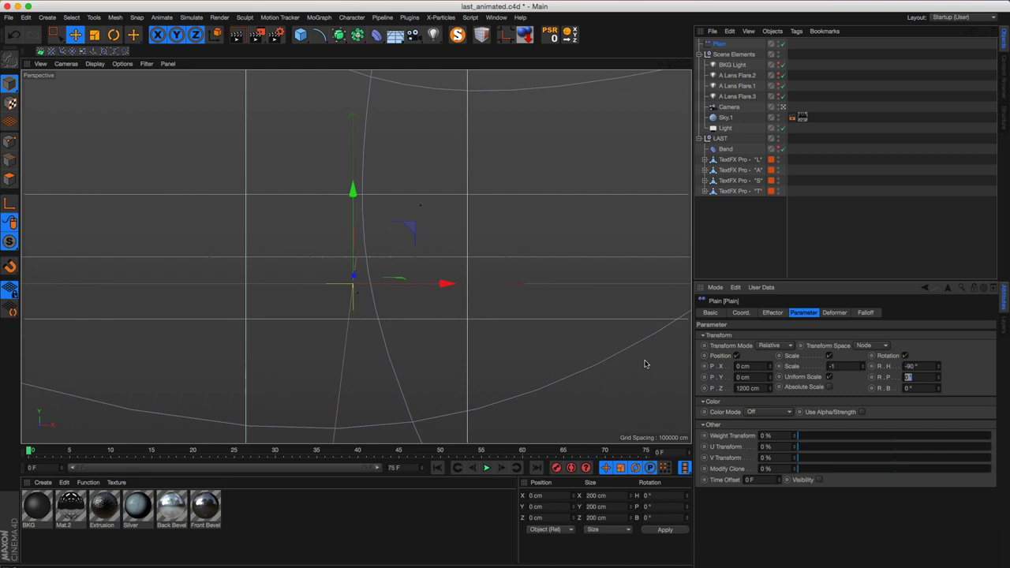
type("180")
key("Tab")
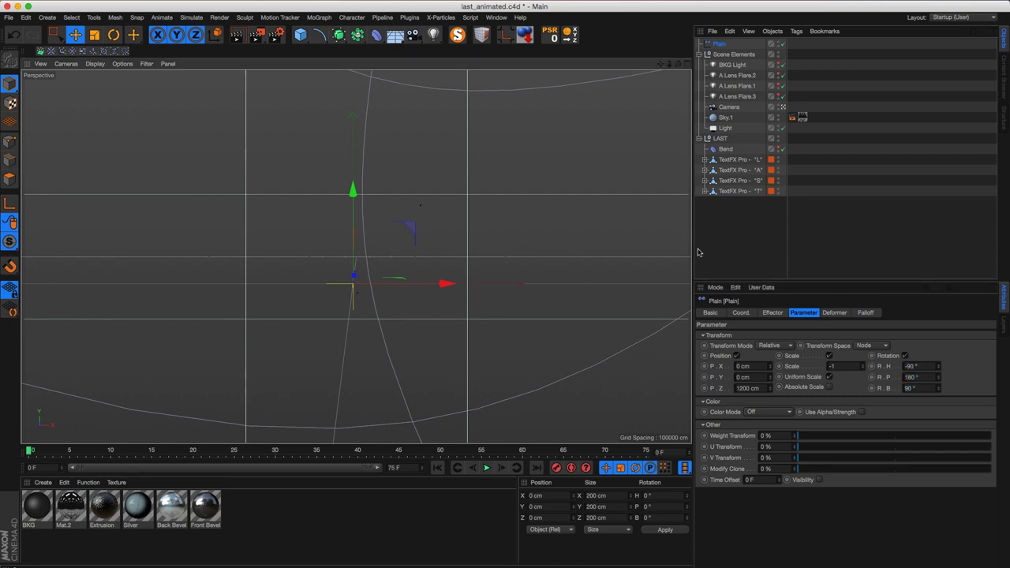
Set the Plain effector's falloff shape to Linear with the orientation +X.
left_click(834, 313)
left_click(866, 312)
left_click(765, 335)
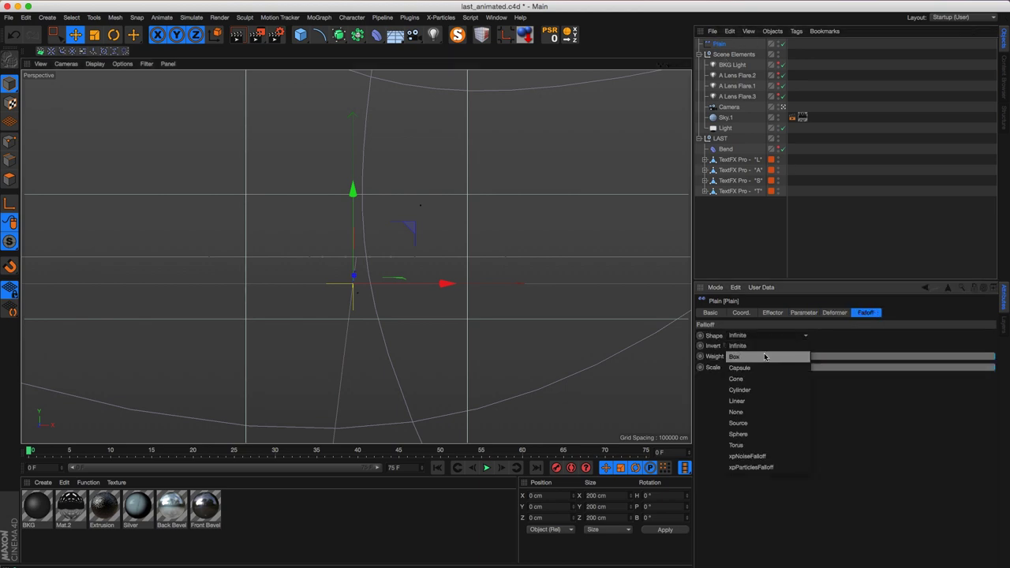
left_click(737, 401)
left_click(786, 402)
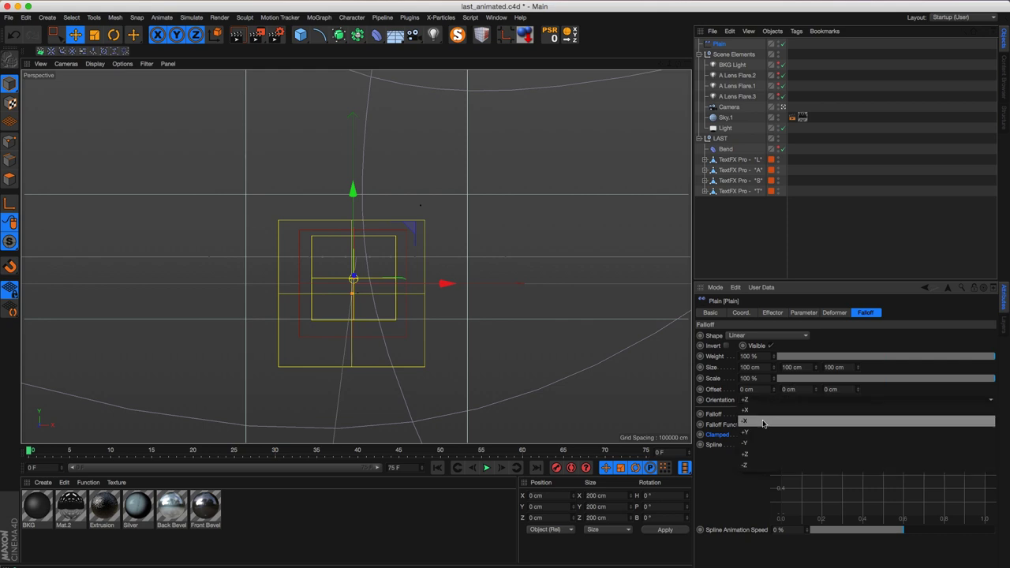
left_click(767, 413)
Move the Plain effector along X to about -321 cm and change its falloff orientation to -X.
left_click_drag(442, 285, 282, 265)
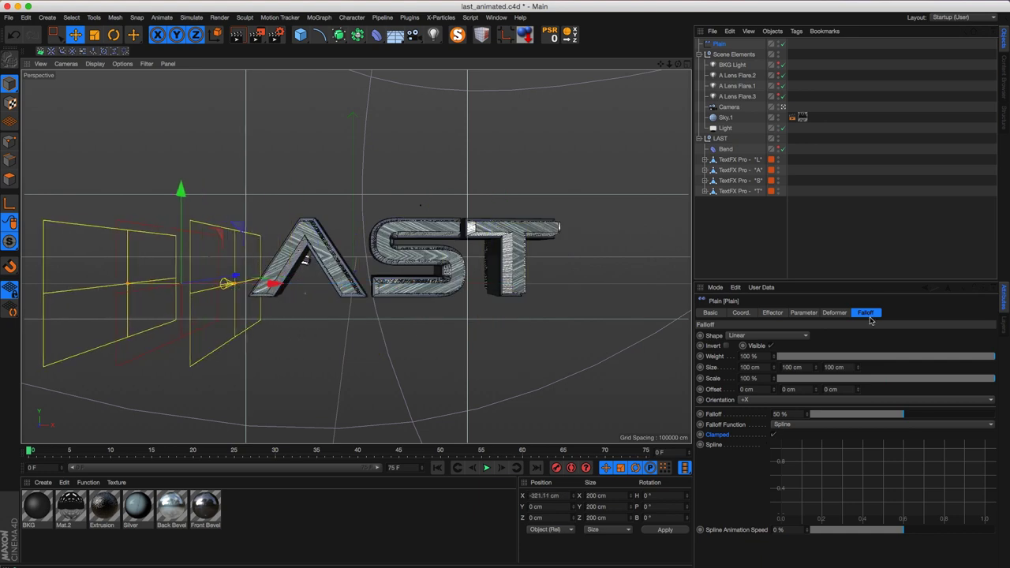
left_click(763, 400)
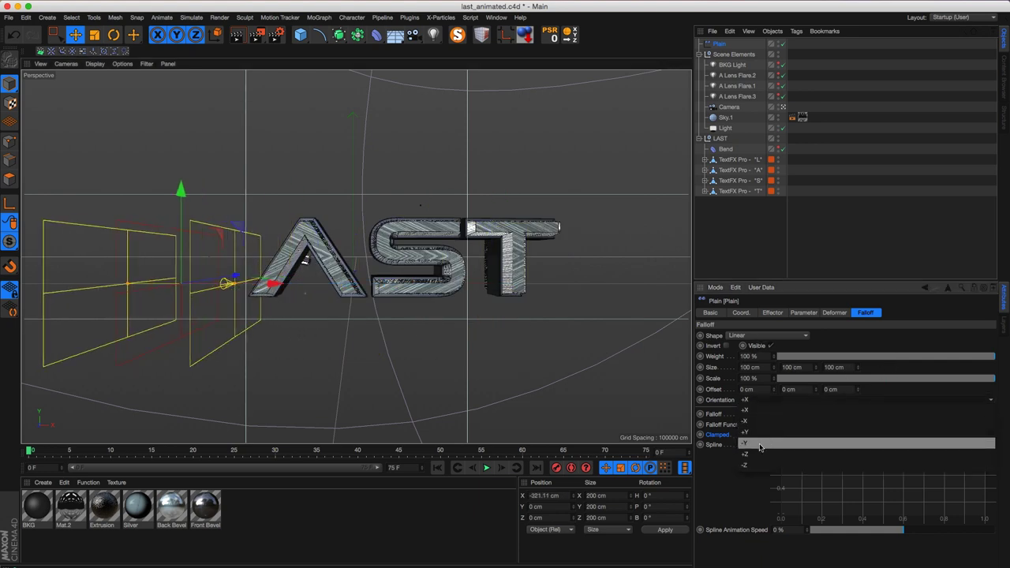
left_click(778, 422)
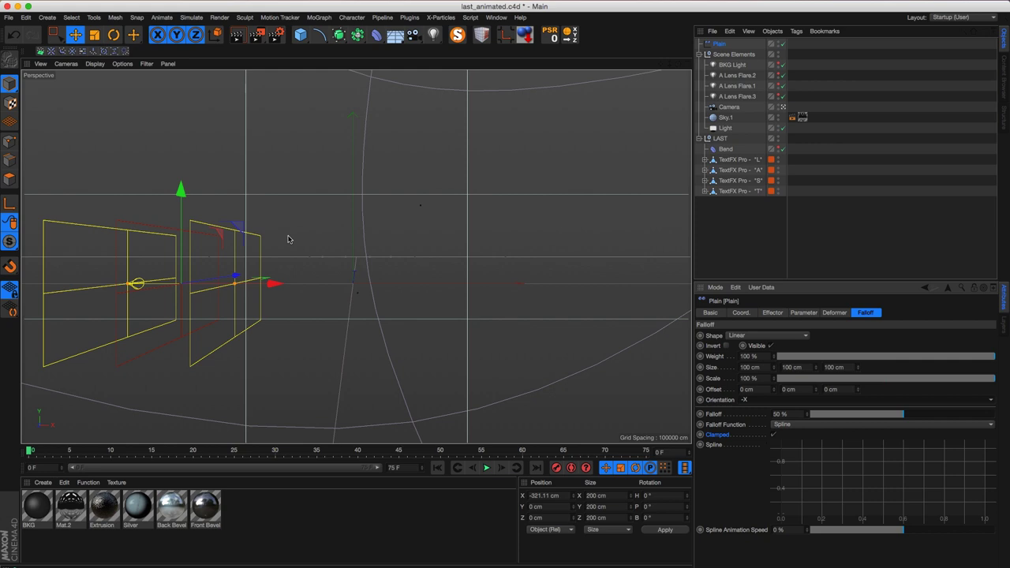
Place the Plain effector at X -450 cm and keyframe its X position at frame 0.
left_click_drag(276, 284, 122, 241)
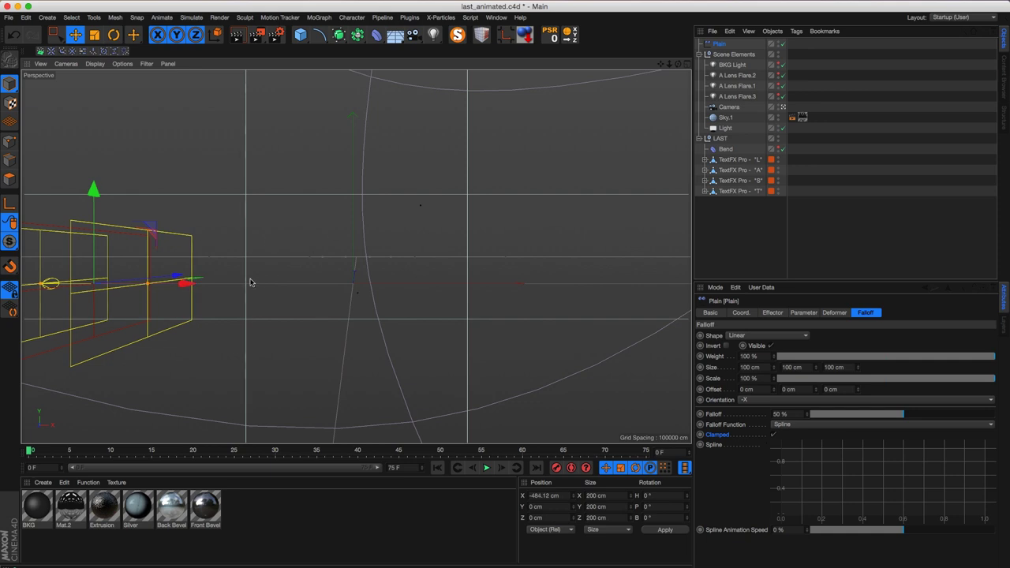
left_click_drag(189, 287, 198, 283)
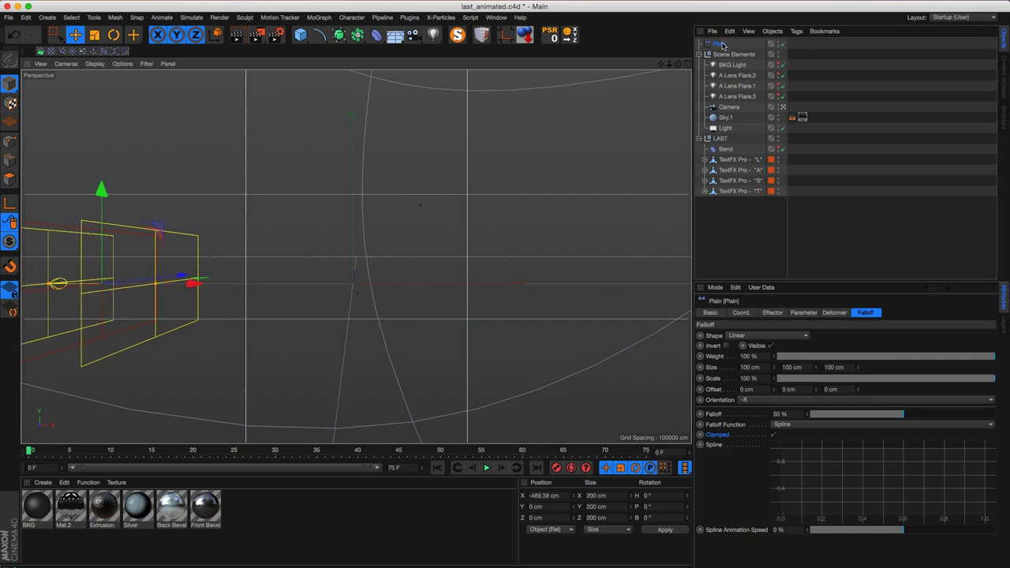
left_click(741, 313)
left_click(733, 337)
type("-450")
key("Return")
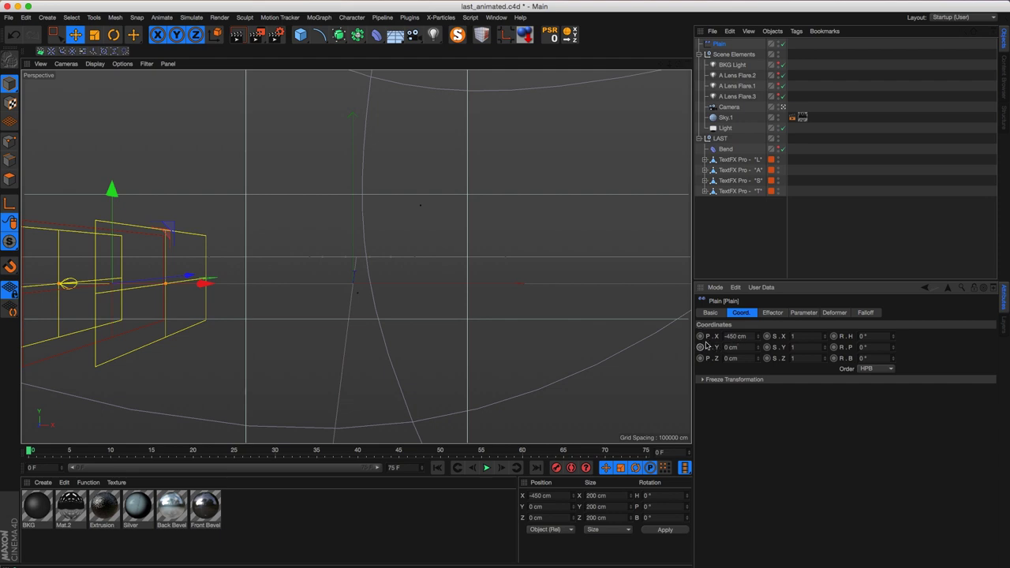
left_click(700, 337)
At frame 45, set the Plain effector's X position to 600 cm and keyframe it.
left_click_drag(204, 454, 398, 456)
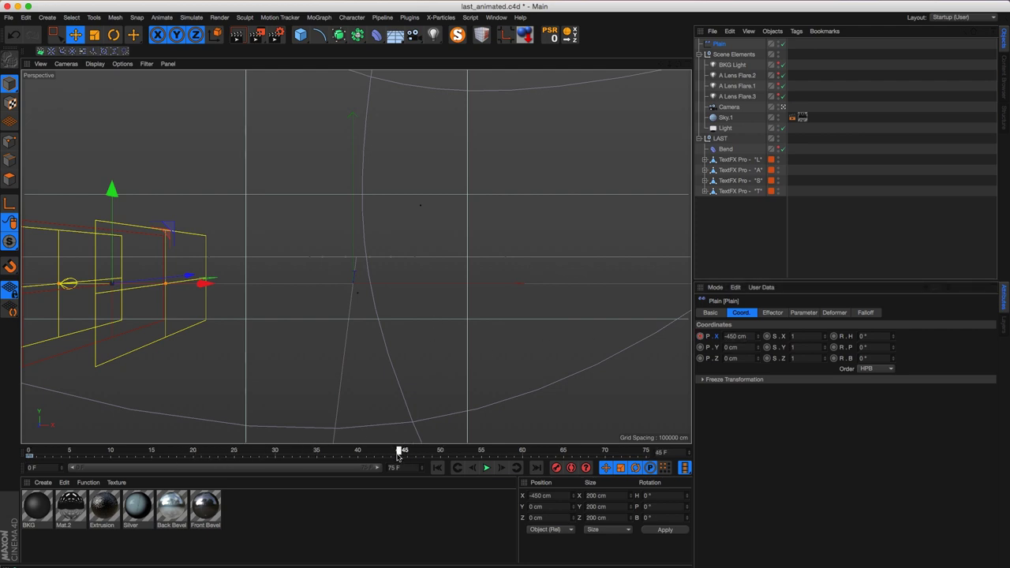
left_click_drag(203, 284, 757, 292)
double_click(738, 336)
type("600")
key("Return")
left_click(700, 336, "ctrl")
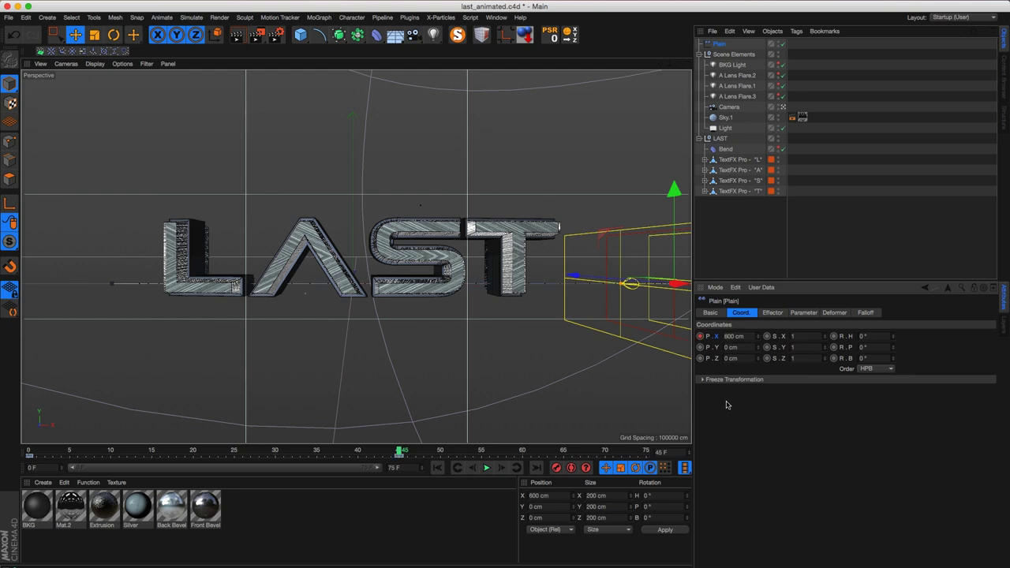
Shorten the preview range to end at frame 45 and play the animation.
double_click(399, 468)
type("45")
key("Return")
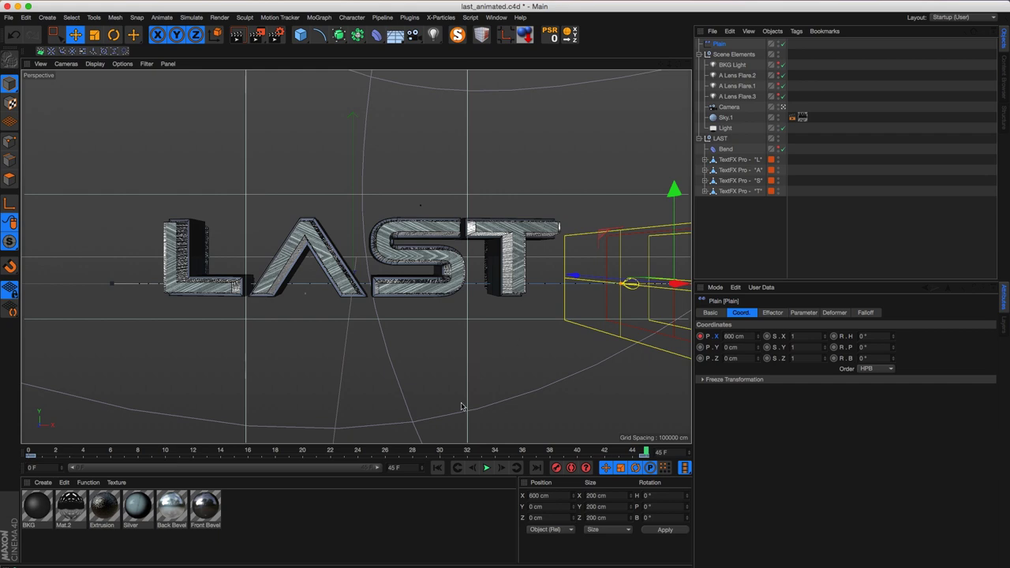
left_click(486, 468)
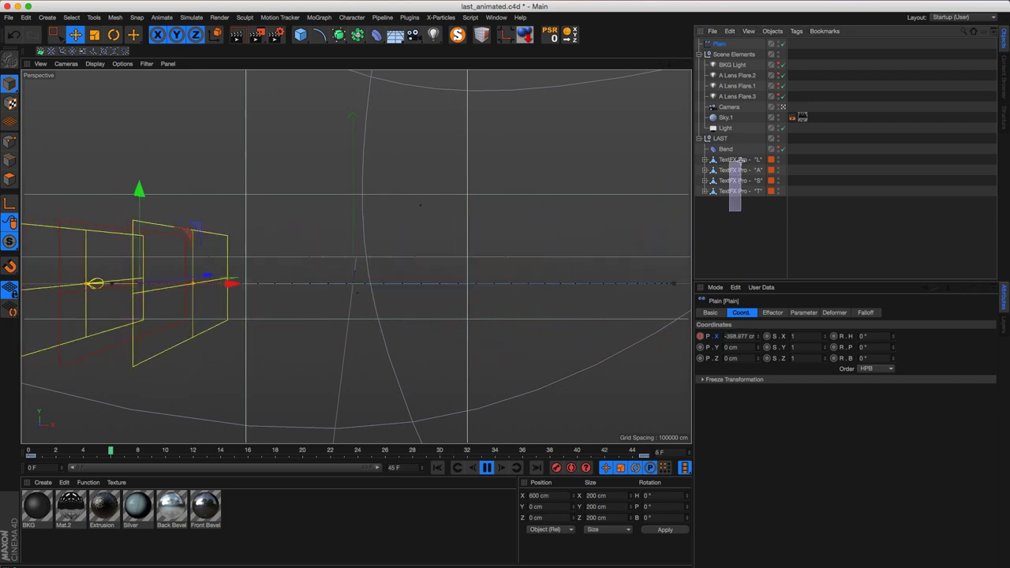
Select the four TextFX Pro letters and add a Delay effector to the scene.
left_click_drag(739, 160, 739, 157)
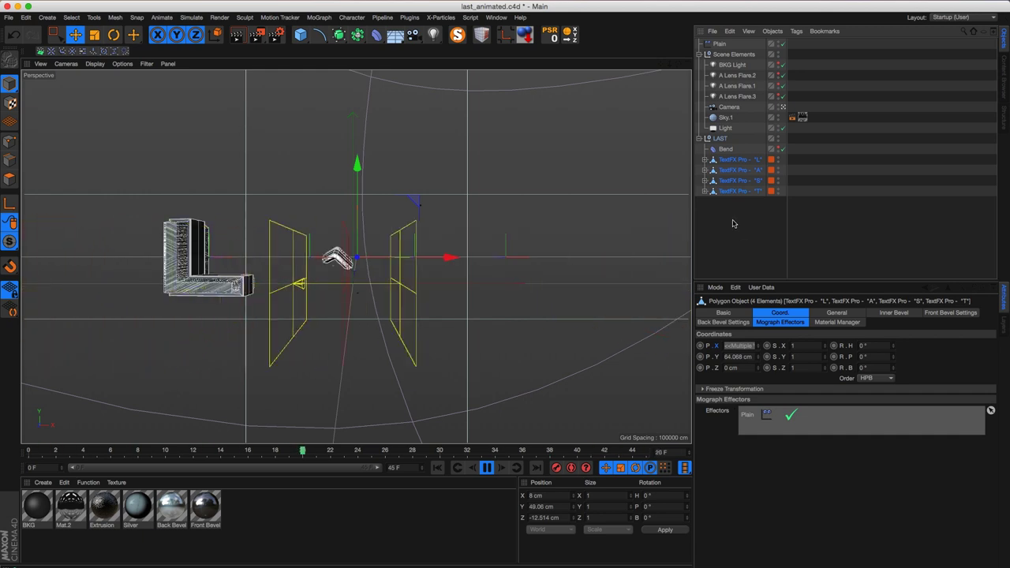
left_click(319, 17)
mouse_move(347, 33)
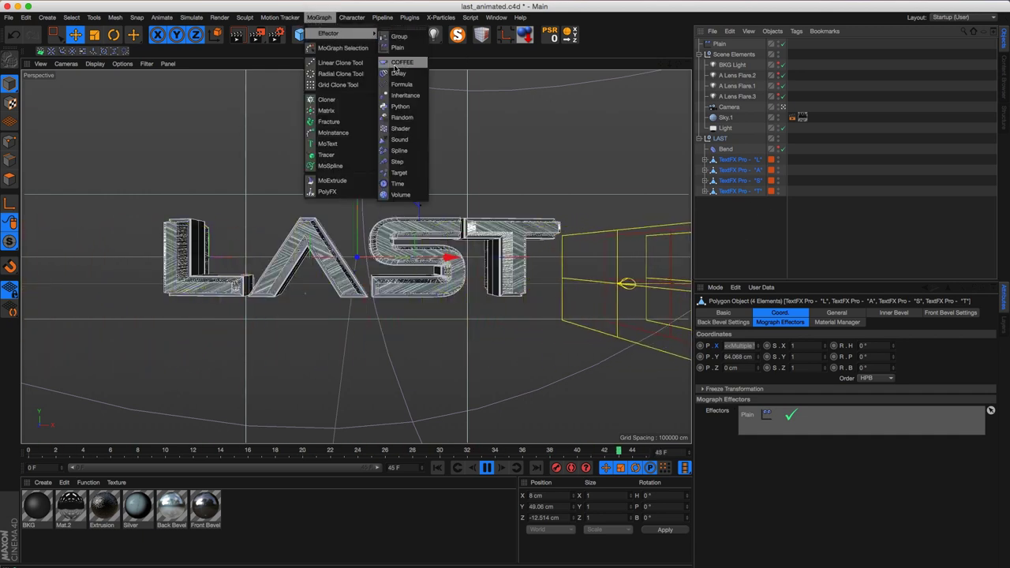
left_click(398, 73)
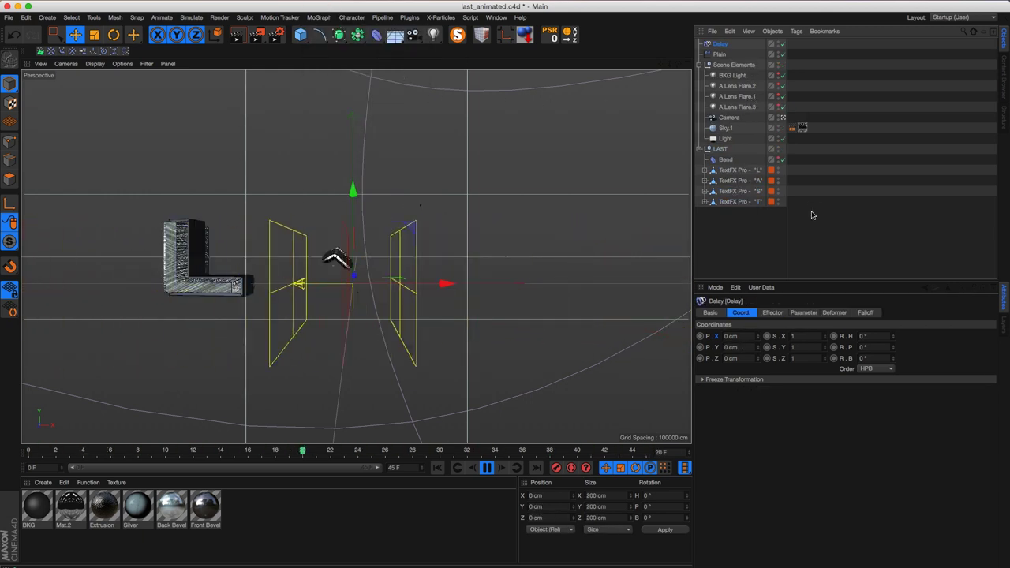
Assign the Delay effector to the MoGraph effectors list of the four TextFX Pro letters.
left_click_drag(735, 225, 739, 168)
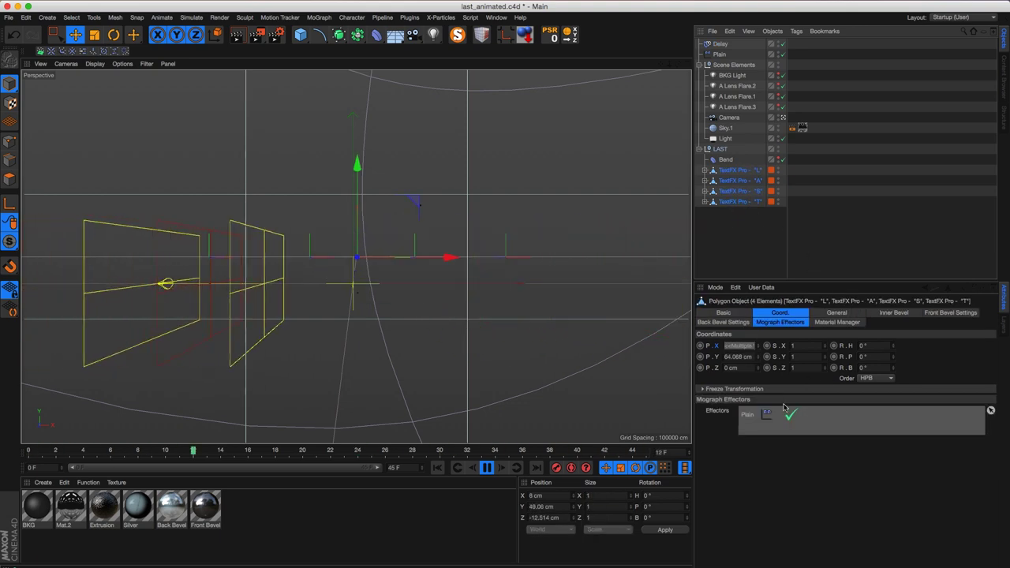
left_click_drag(728, 45, 764, 430)
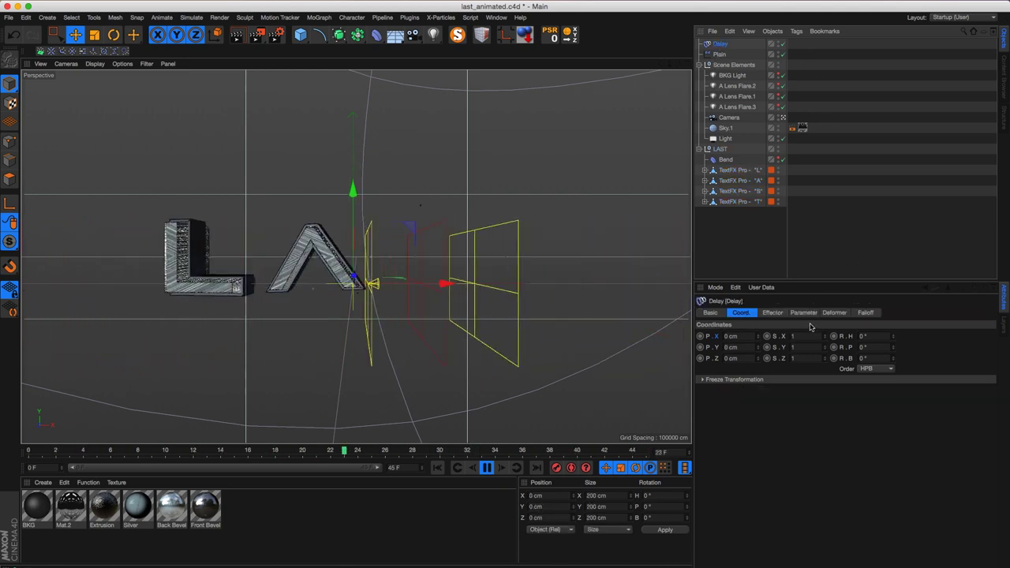
Switch the Delay effector to Spring mode and set its strength to 14%.
left_click(804, 312)
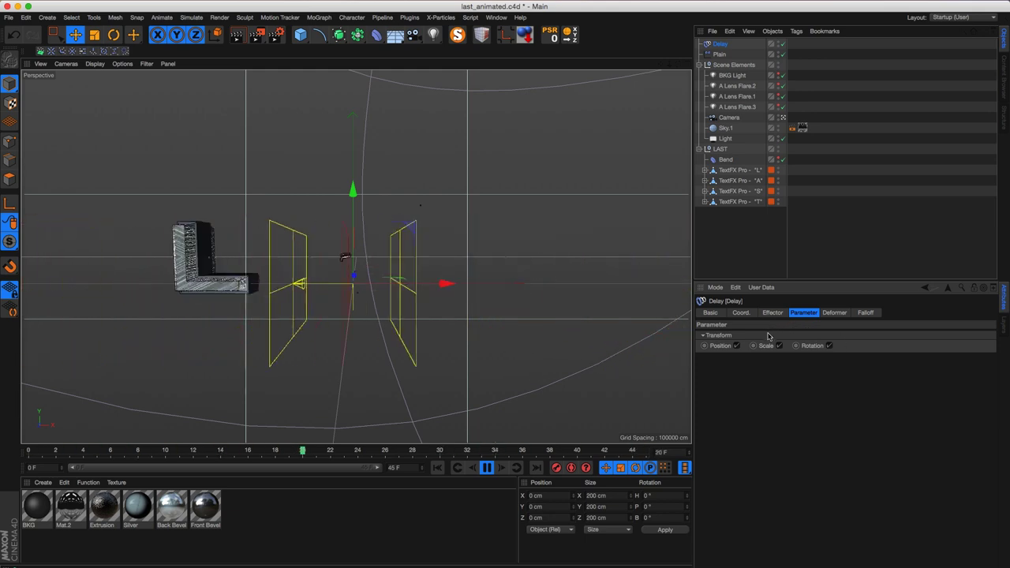
left_click(768, 335)
left_click(768, 336)
left_click(774, 313)
left_click(832, 313)
left_click(777, 313)
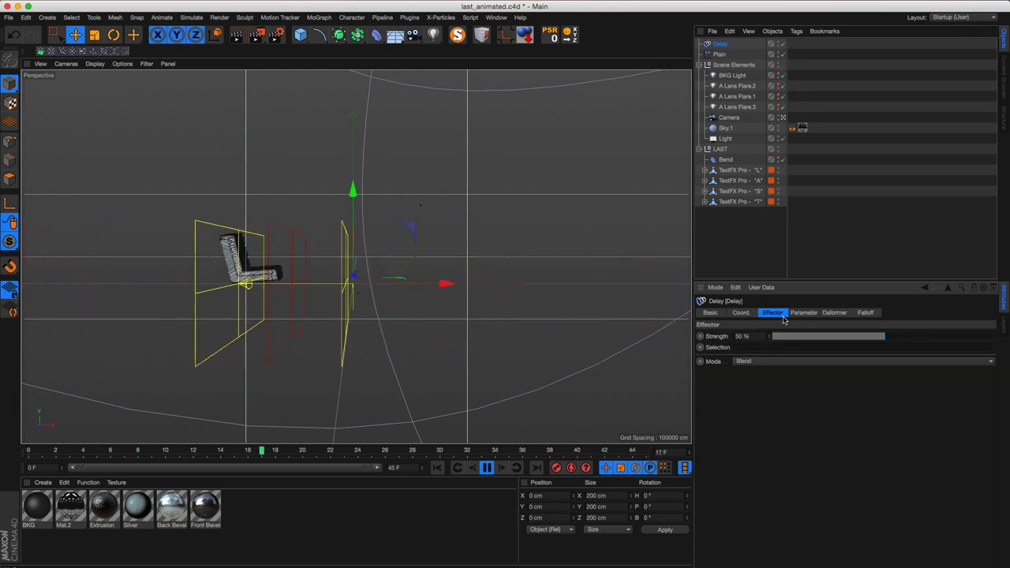
left_click(795, 361)
left_click(874, 393)
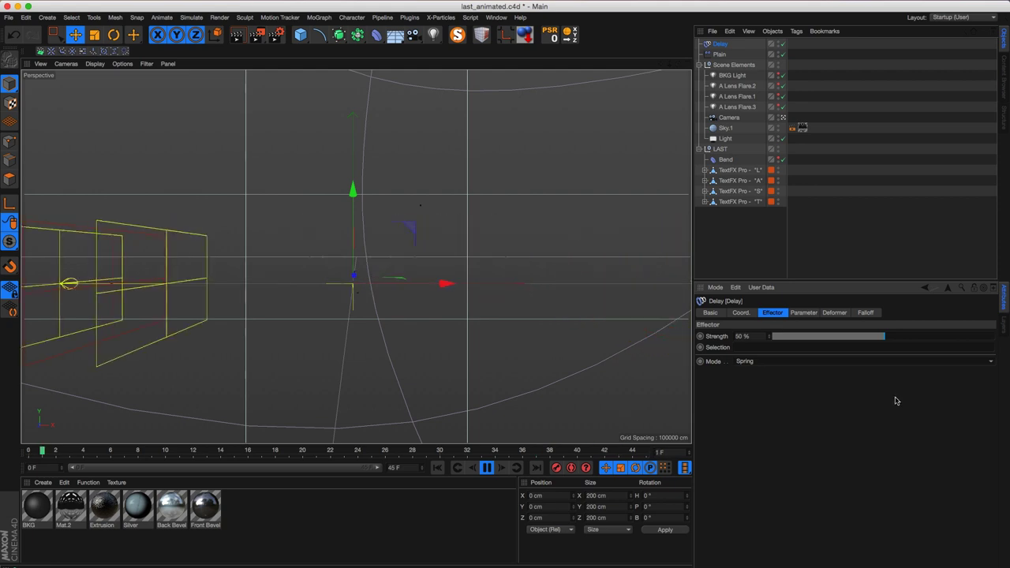
left_click(831, 338)
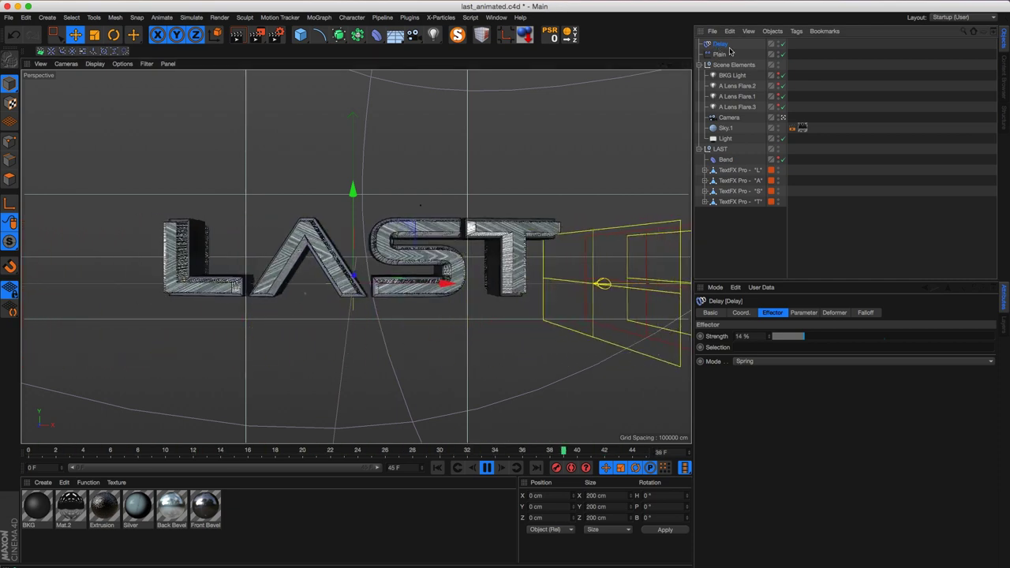
Delete the Delay effector and check which effectors remain assigned to the four TextFX Pro letters.
key("Delete")
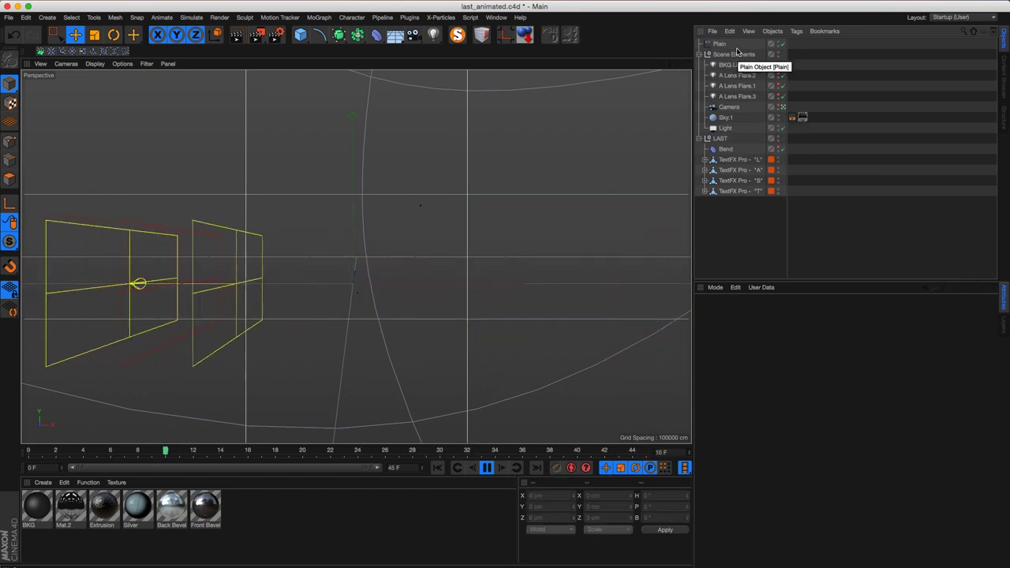
left_click_drag(737, 211, 749, 160)
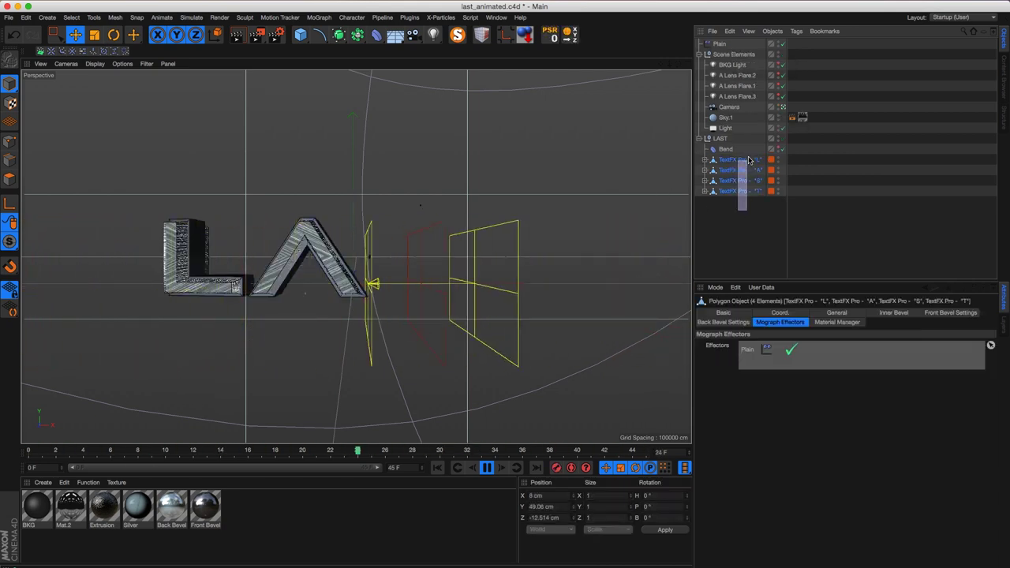
Review the Plain effector's parameter, coordinate and deformer settings and bring its full falloff spline into view.
left_click(721, 45)
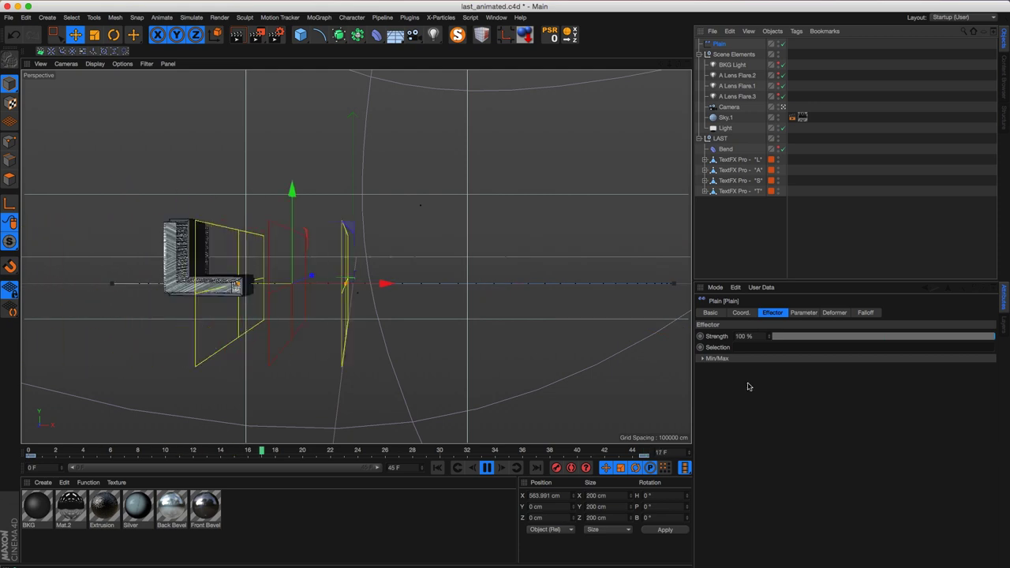
left_click(804, 313)
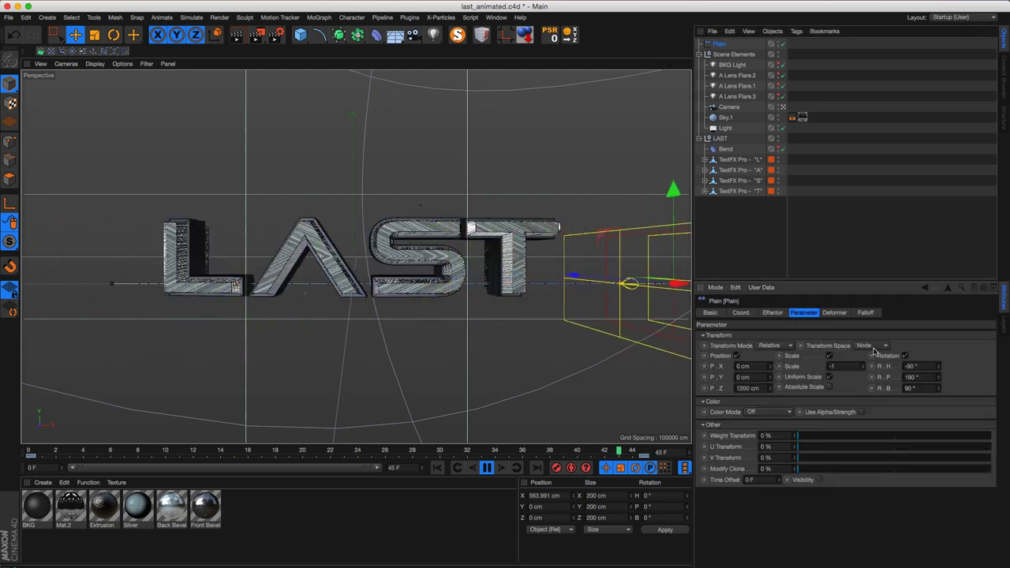
left_click(834, 313)
left_click(742, 312)
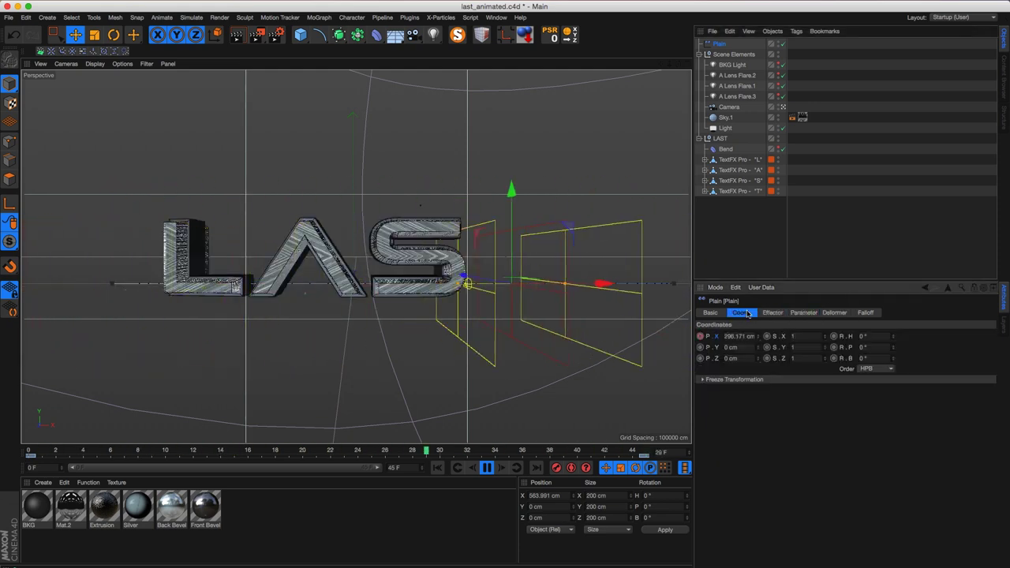
left_click(803, 314)
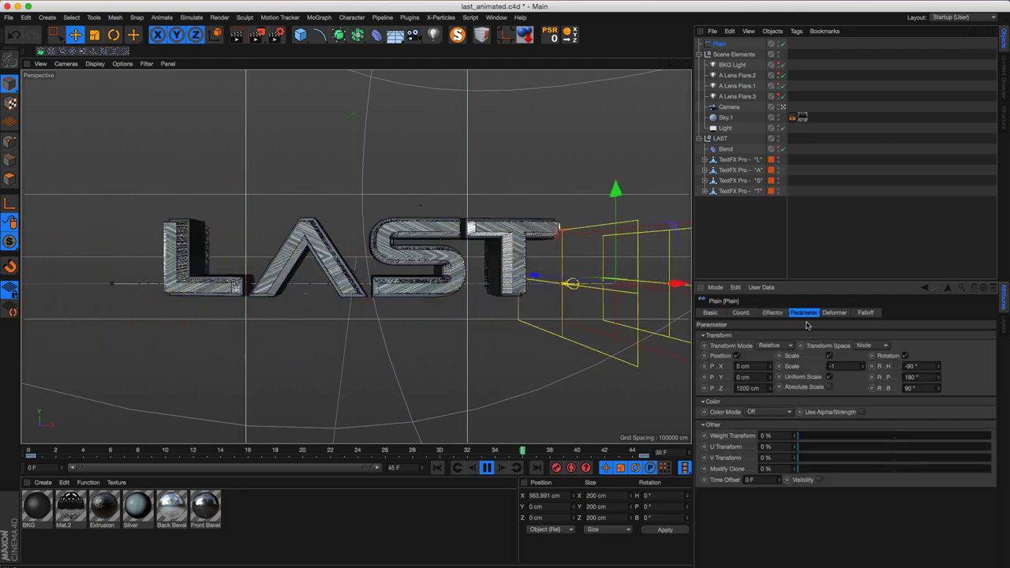
left_click(834, 312)
left_click(803, 313)
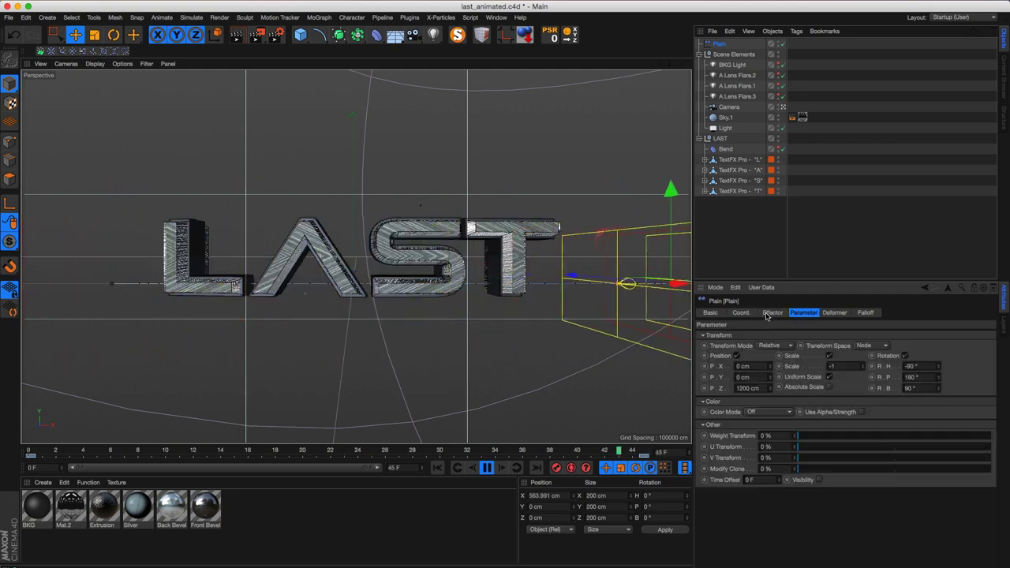
left_click(866, 313)
left_click_drag(849, 279, 850, 216)
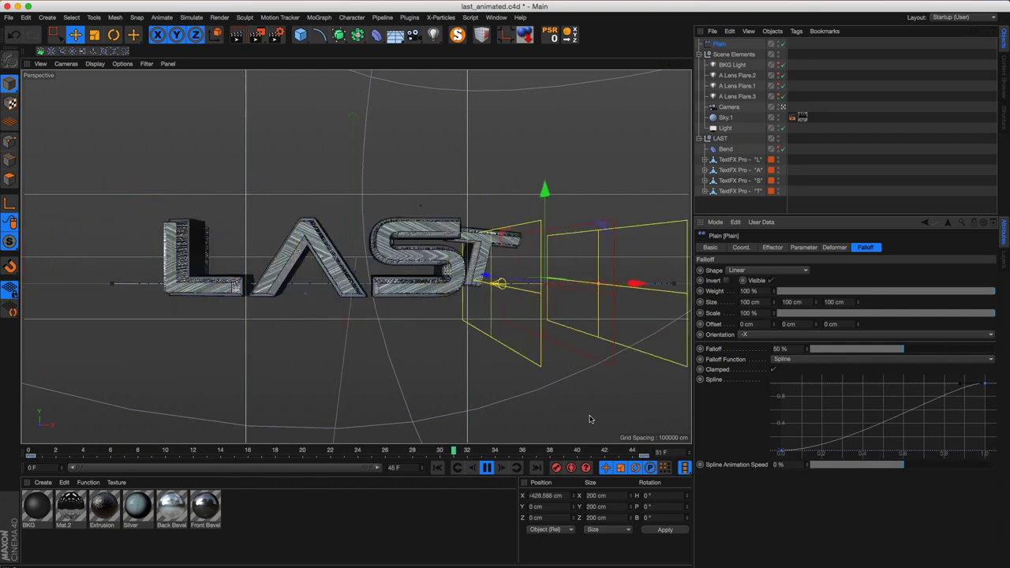
In the timeline, set both of the Plain effector's Position X keys to linear interpolation and close the timeline.
left_click(497, 18)
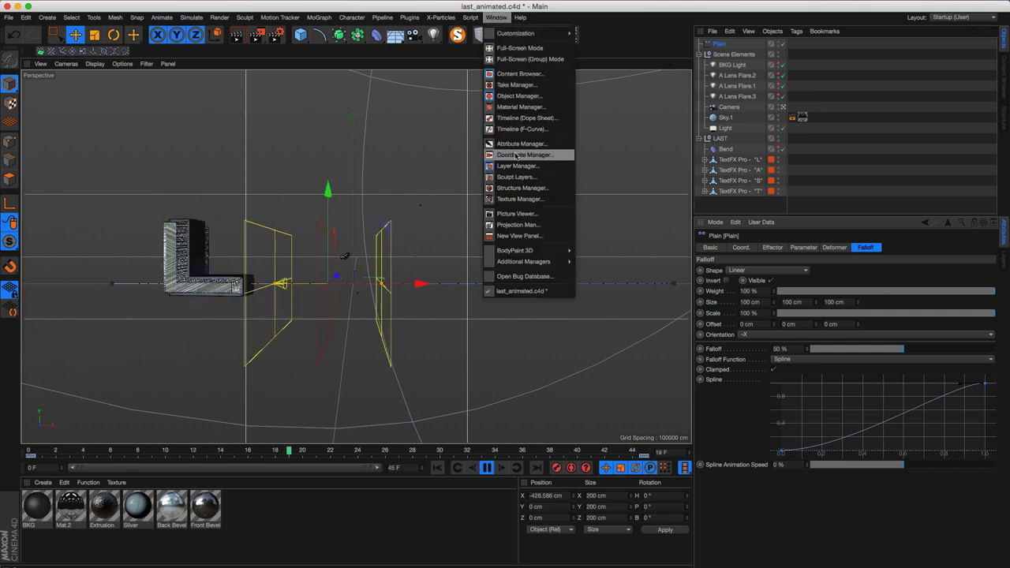
left_click(520, 129)
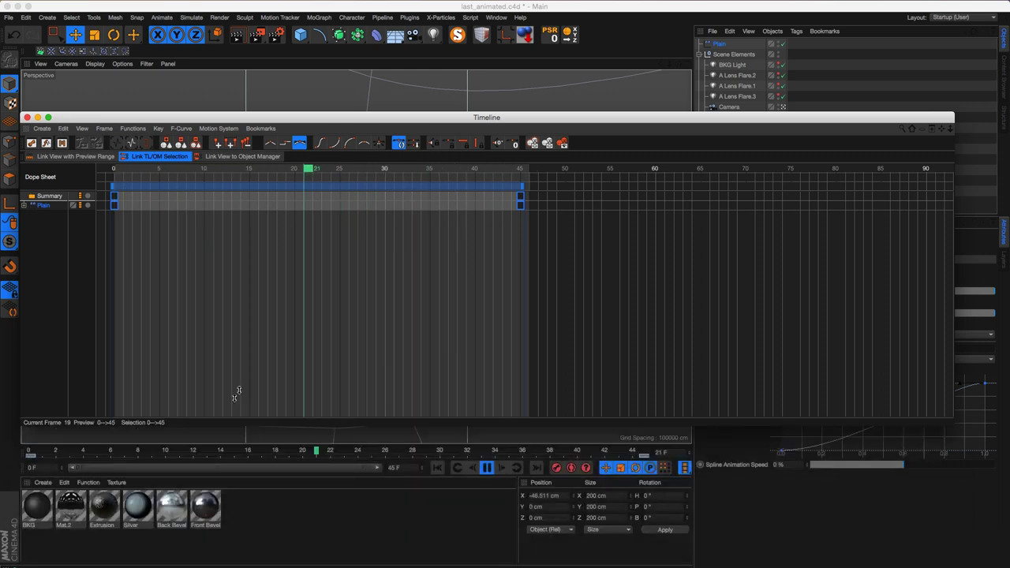
left_click_drag(451, 120, 484, 369)
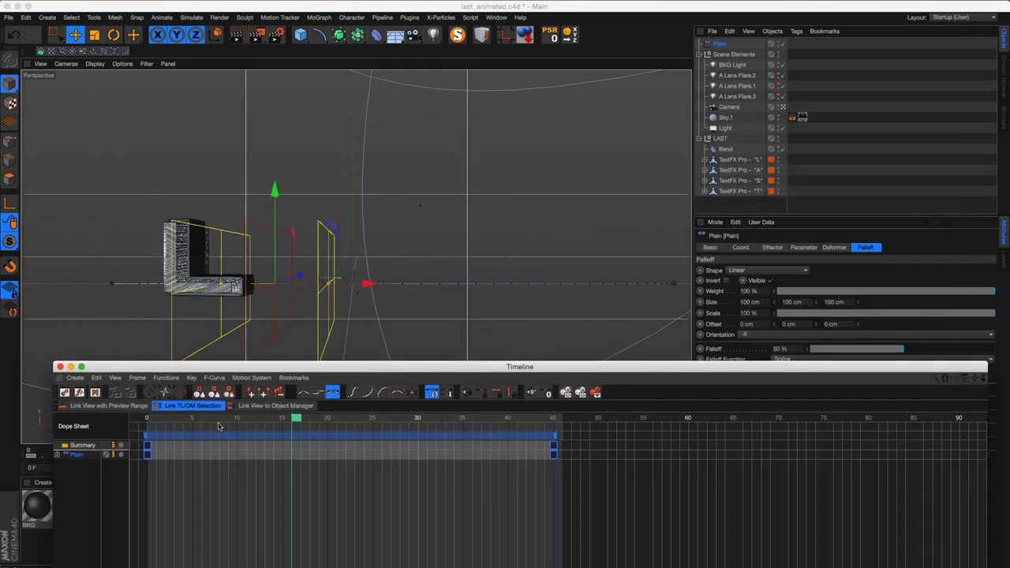
left_click(58, 455)
left_click(65, 464)
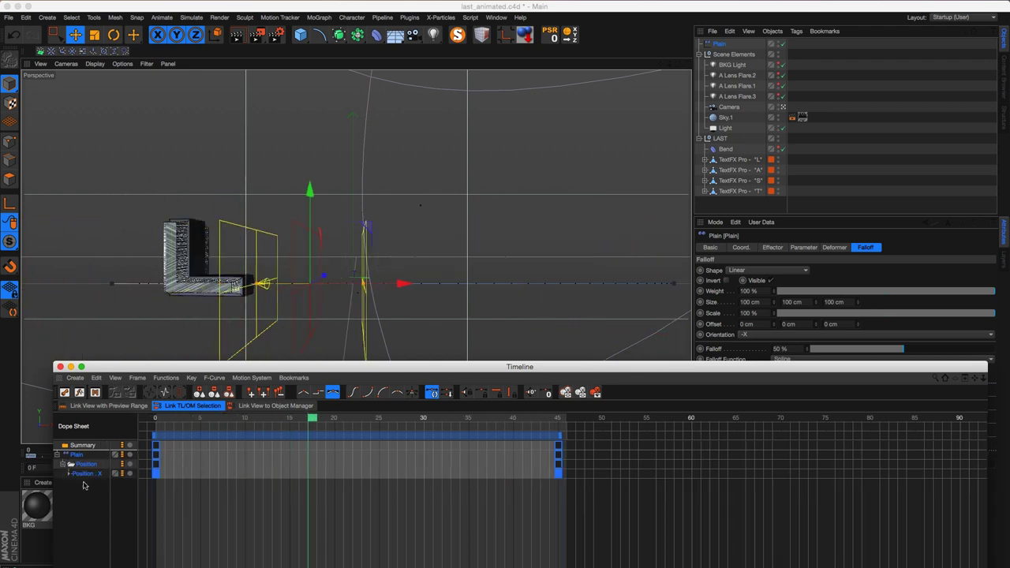
left_click_drag(592, 464, 158, 522)
left_click(303, 392)
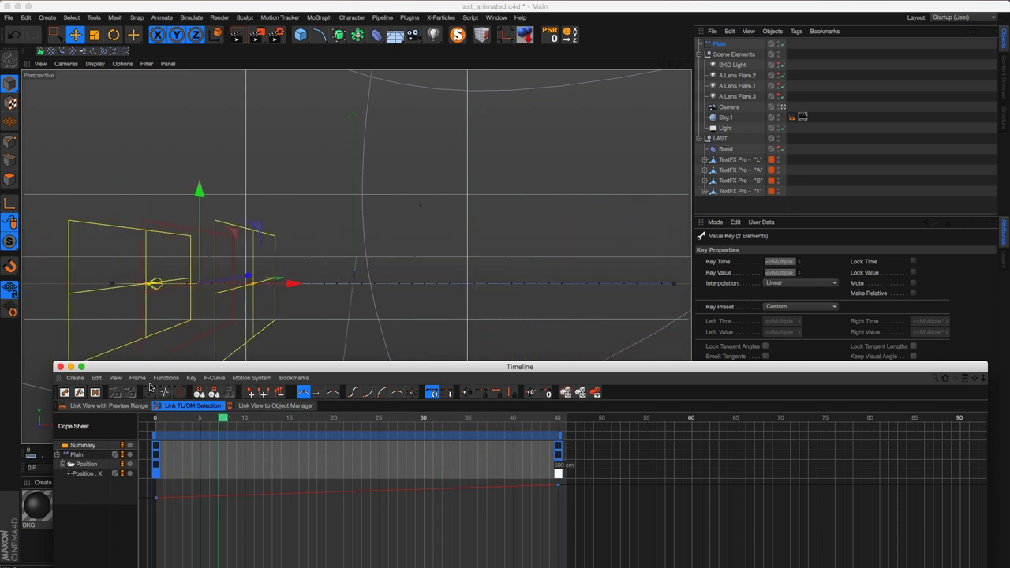
left_click(60, 367)
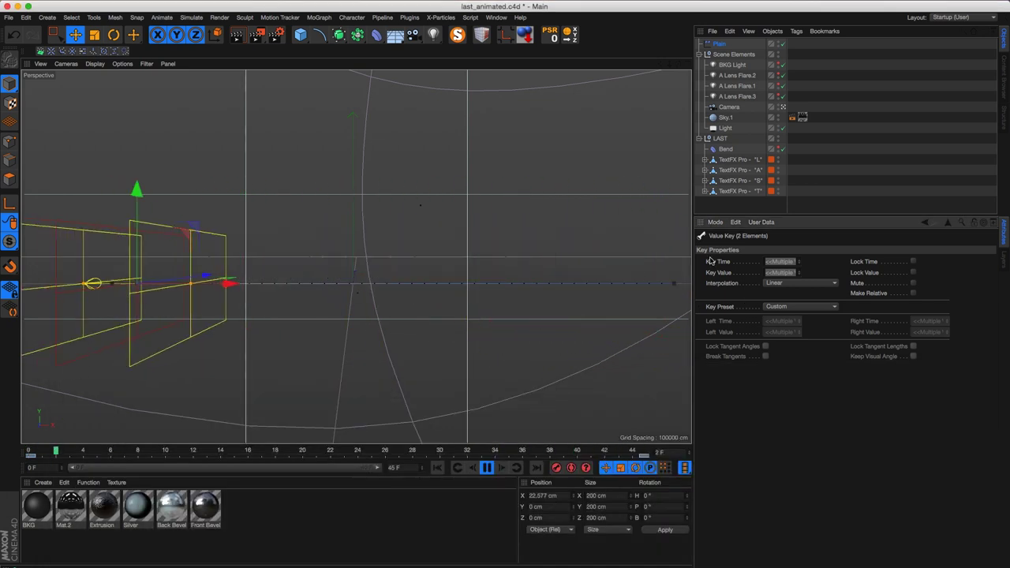
Reshape the Plain effector's falloff spline with a long flat start and a steep rise near its end point, and stop playback.
left_click(716, 43)
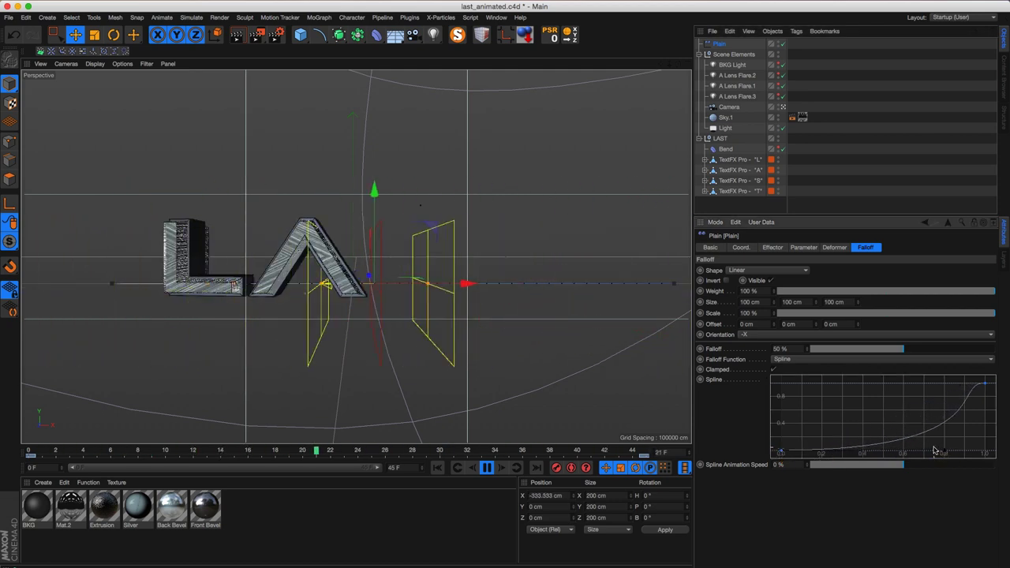
left_click_drag(939, 449, 964, 453)
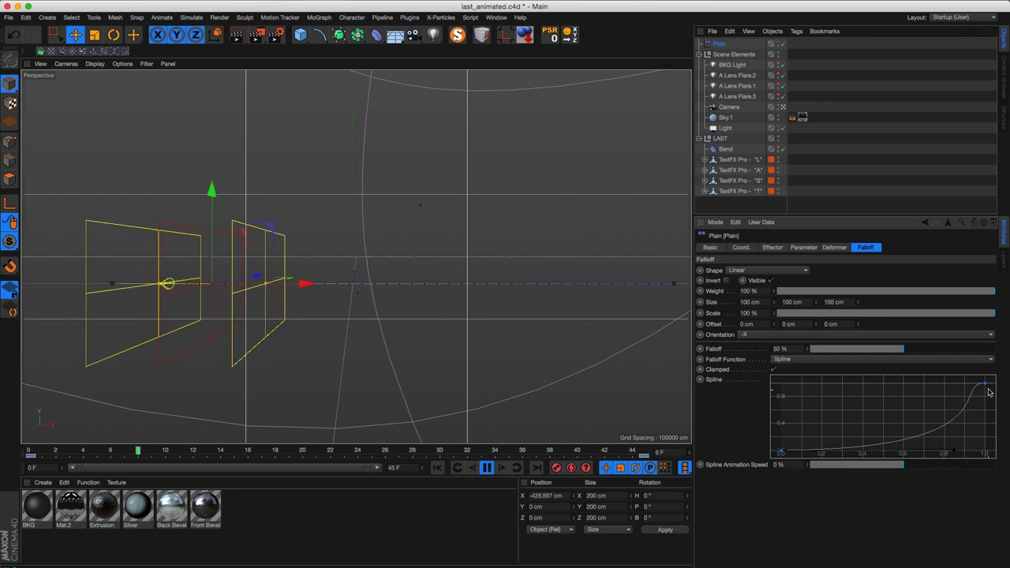
left_click(985, 385)
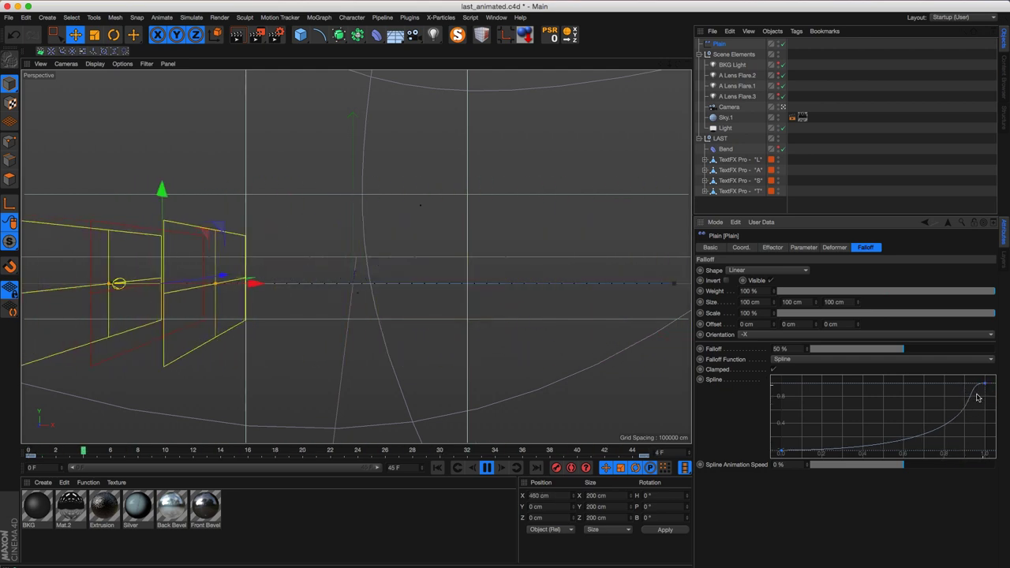
left_click_drag(963, 386, 965, 408)
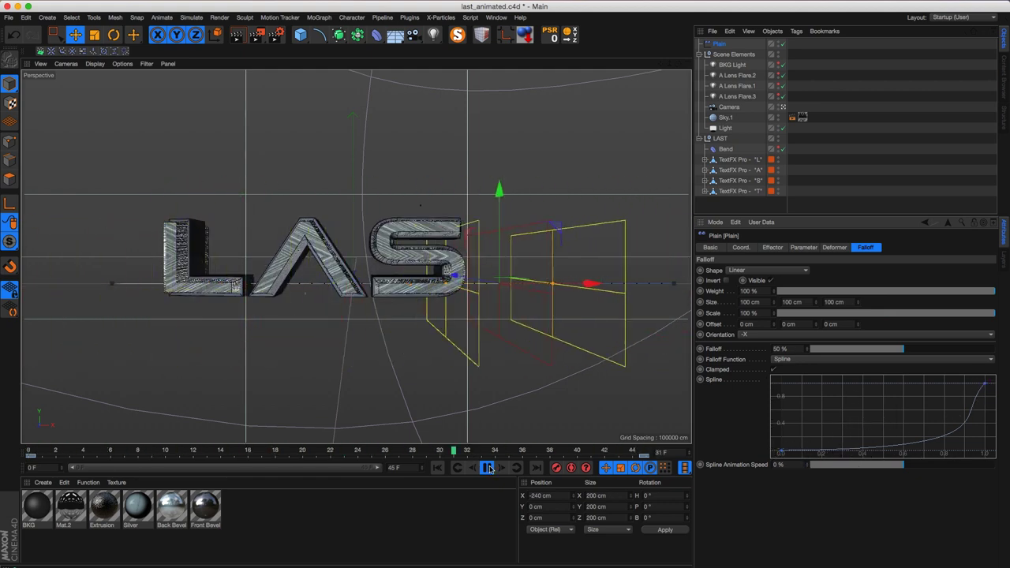
key("F8")
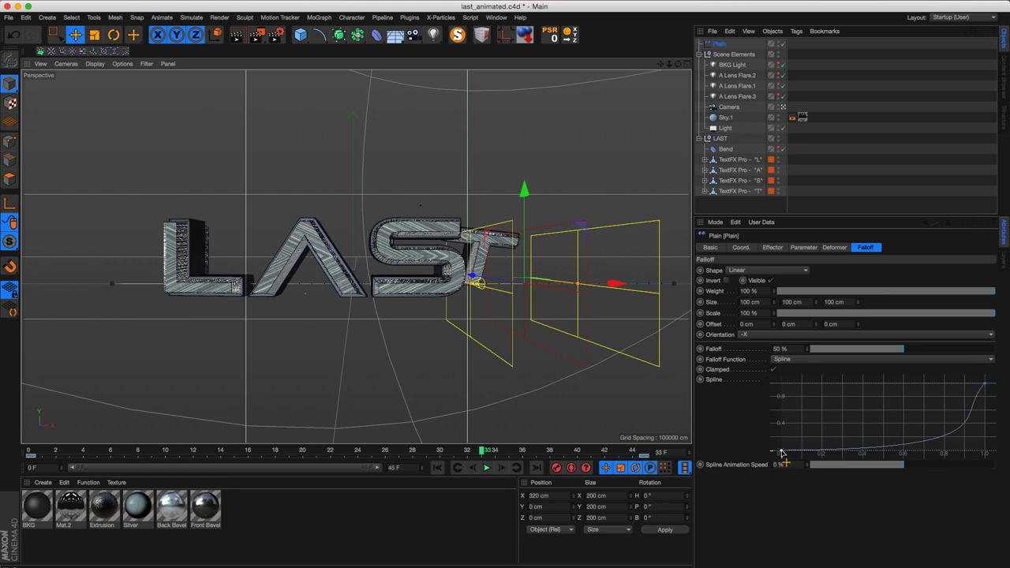
Open the Plain effector's falloff spline in a separate, larger Spline Window and frame the whole curve.
left_click(985, 383)
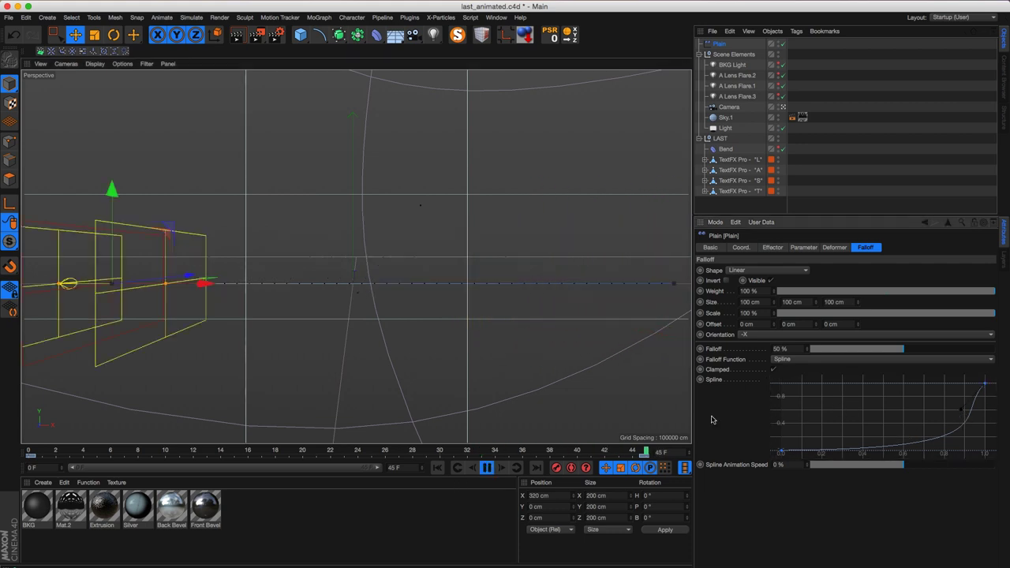
right_click(864, 408)
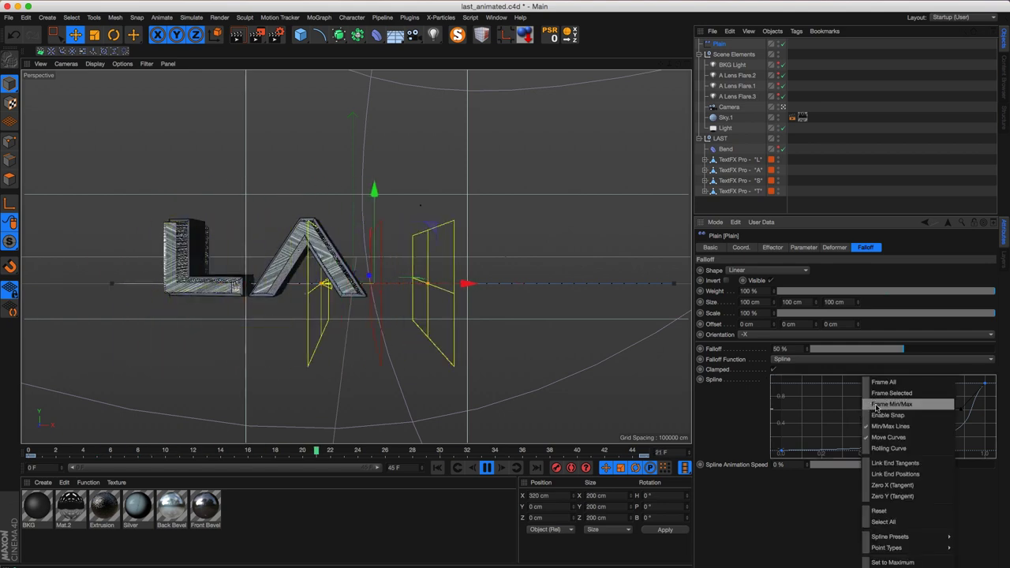
right_click(806, 391)
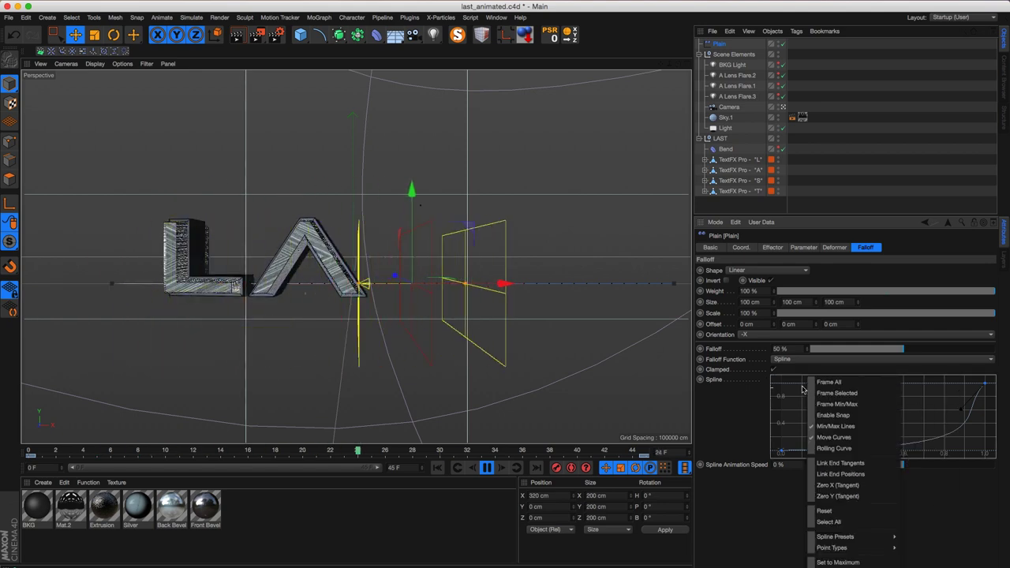
right_click(795, 385)
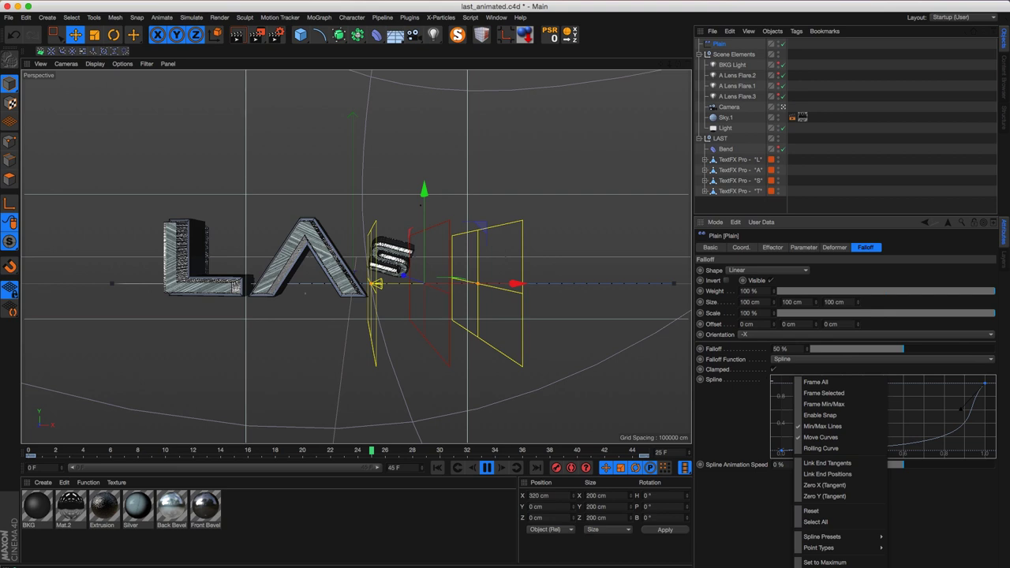
left_click(825, 567)
left_click_drag(544, 138, 690, 123)
left_click_drag(470, 462, 507, 448)
right_click_drag(729, 276, 629, 553, "alt")
left_click_drag(817, 253, 763, 338)
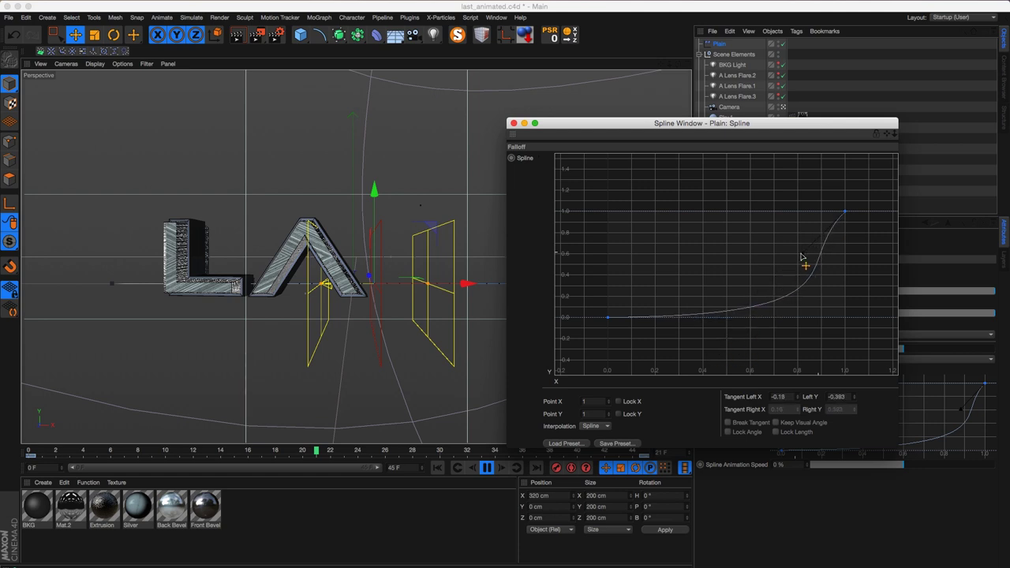
Try a much steeper tangent at the falloff spline's end point and undo the change.
left_click(607, 317)
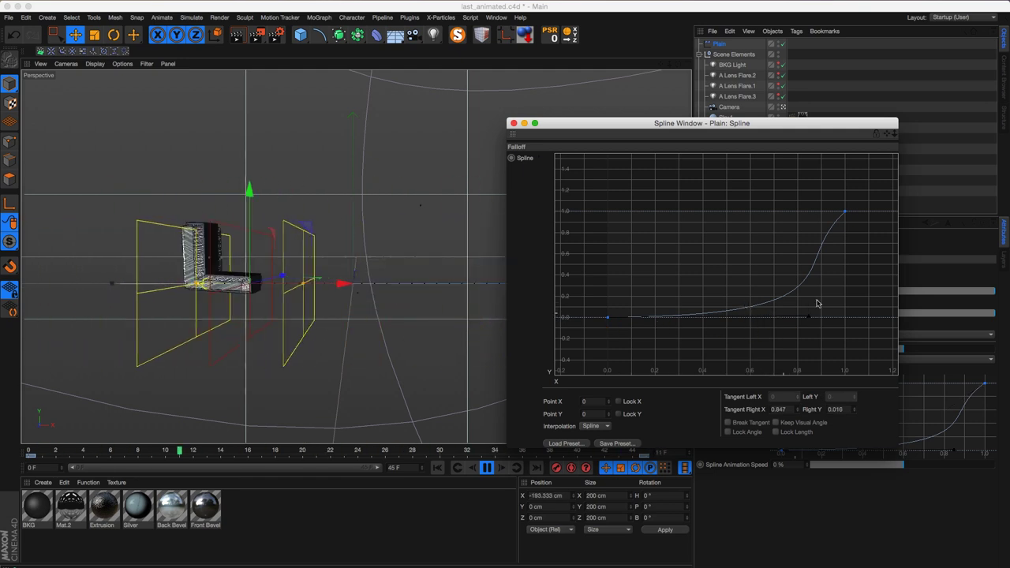
left_click(845, 211)
left_click_drag(798, 254, 827, 277)
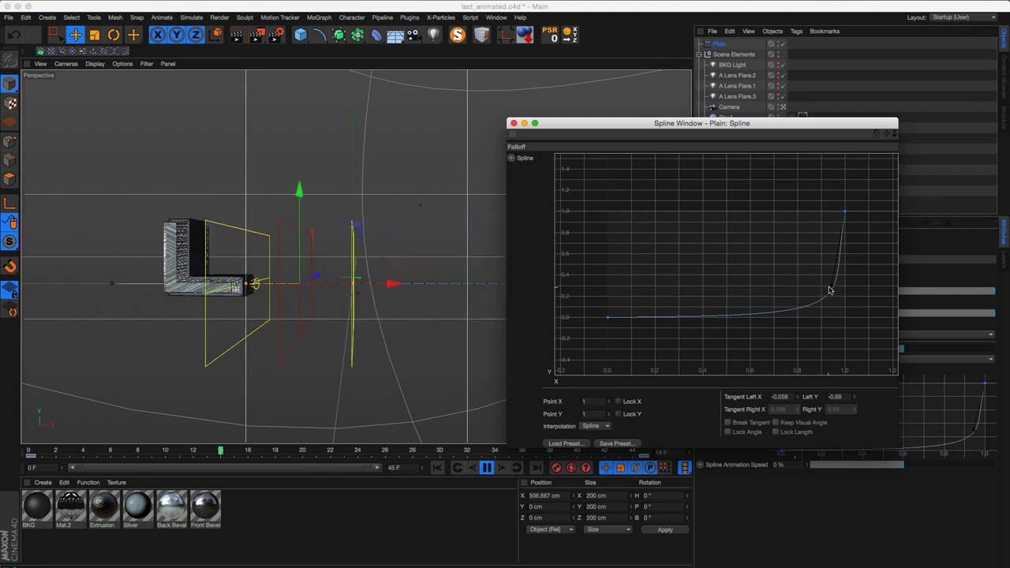
key("super+z")
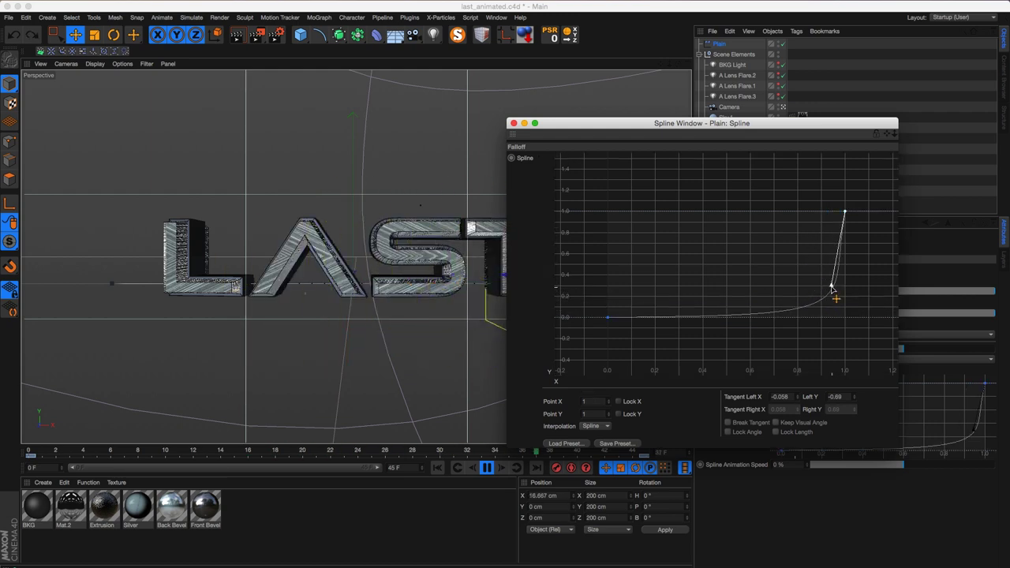
Shorten the tangent of the falloff spline's start point to about 0.517 on X and 0.006 on Y.
left_click(608, 318)
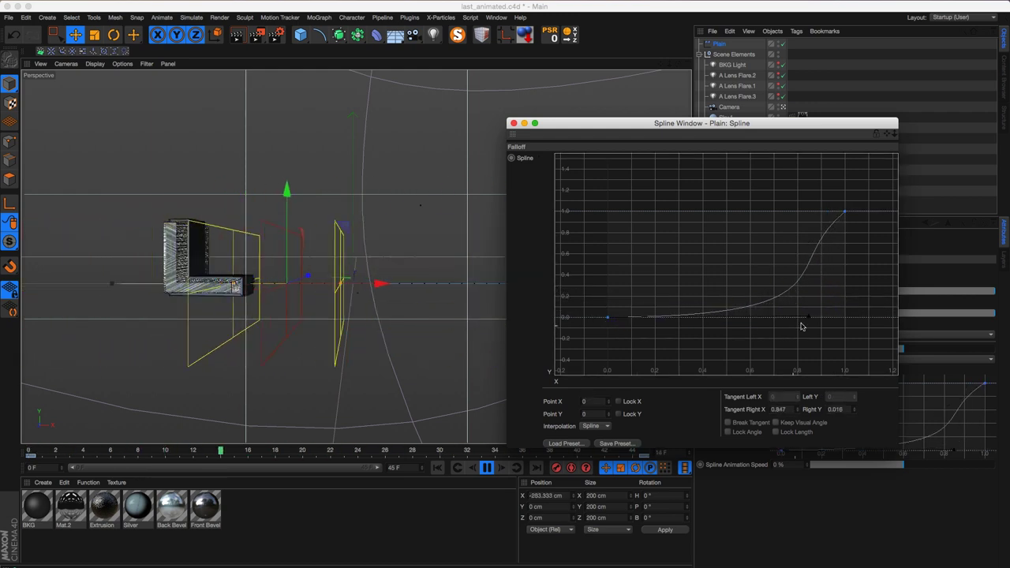
left_click_drag(796, 321, 724, 323)
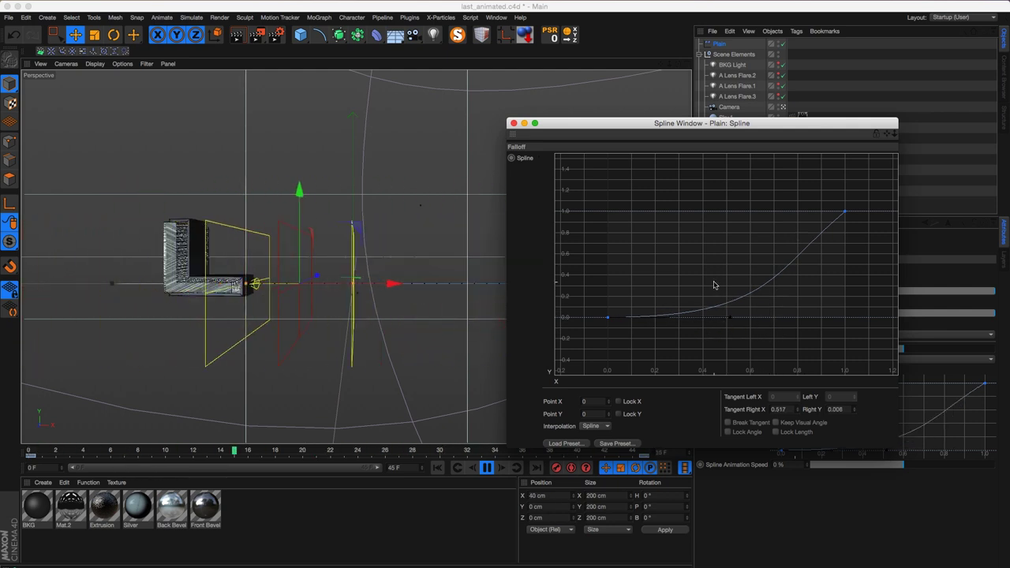
Add a falloff spline point at about 0.75 on X and 0.12 on Y, and steepen the end point's tangent.
left_click_drag(644, 143, 707, 147)
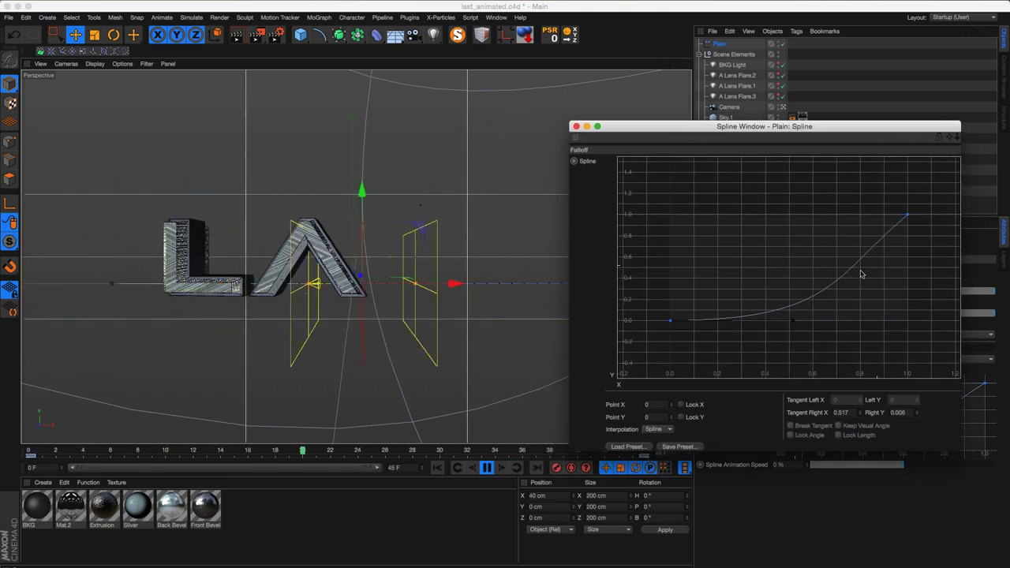
left_click(820, 293, "ctrl")
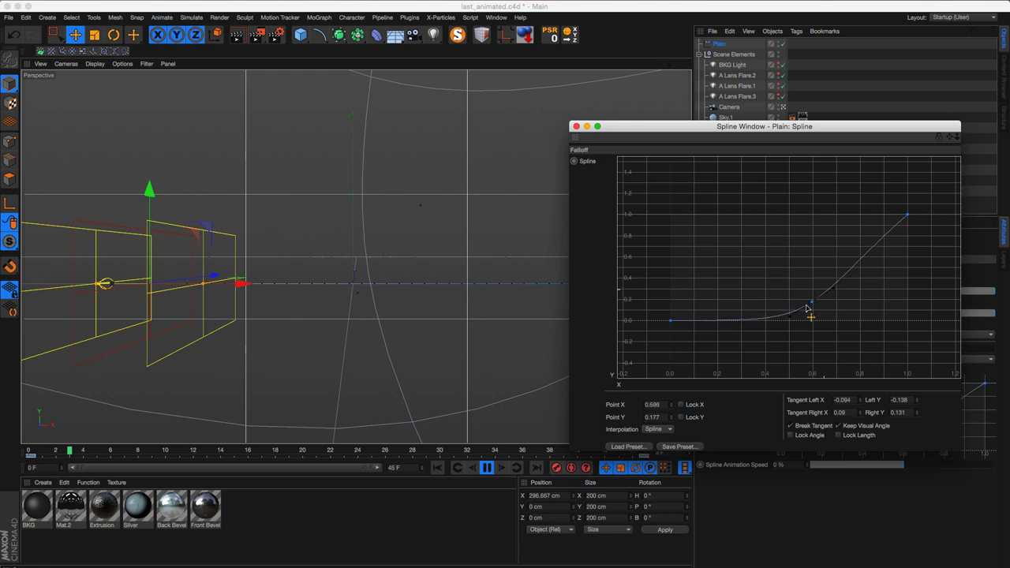
left_click_drag(808, 305, 812, 302)
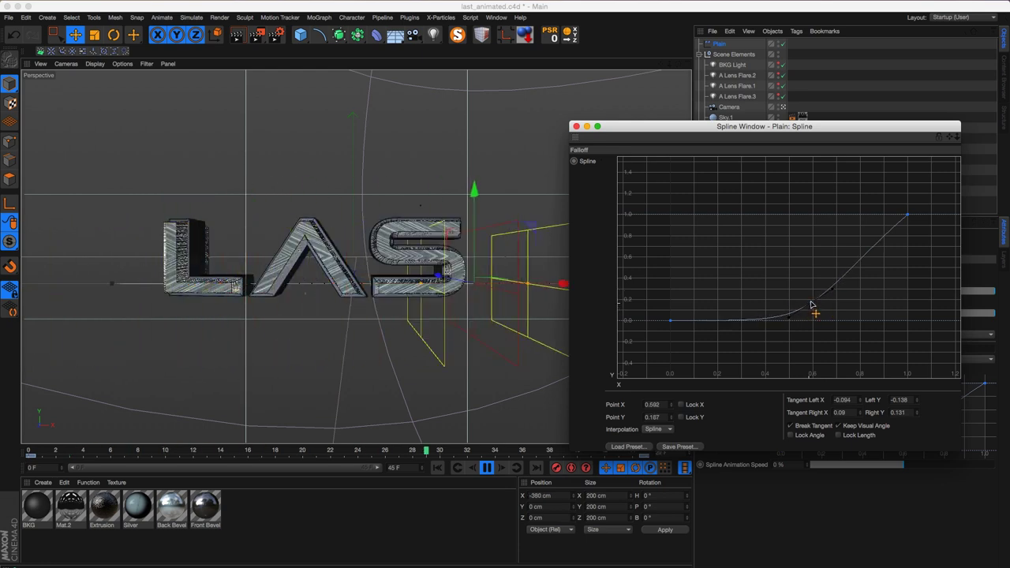
left_click_drag(752, 344, 757, 340)
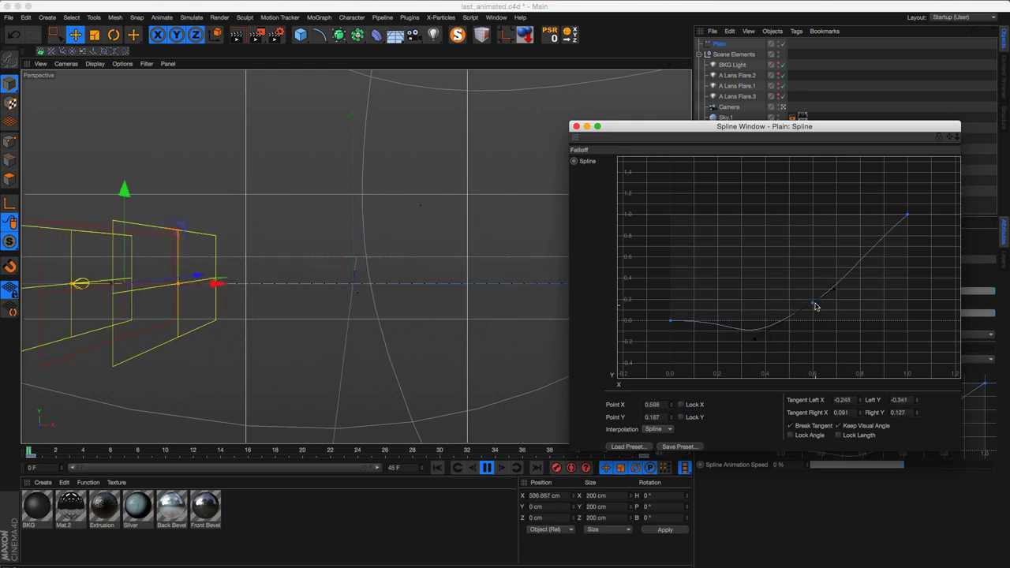
left_click_drag(818, 302, 820, 304)
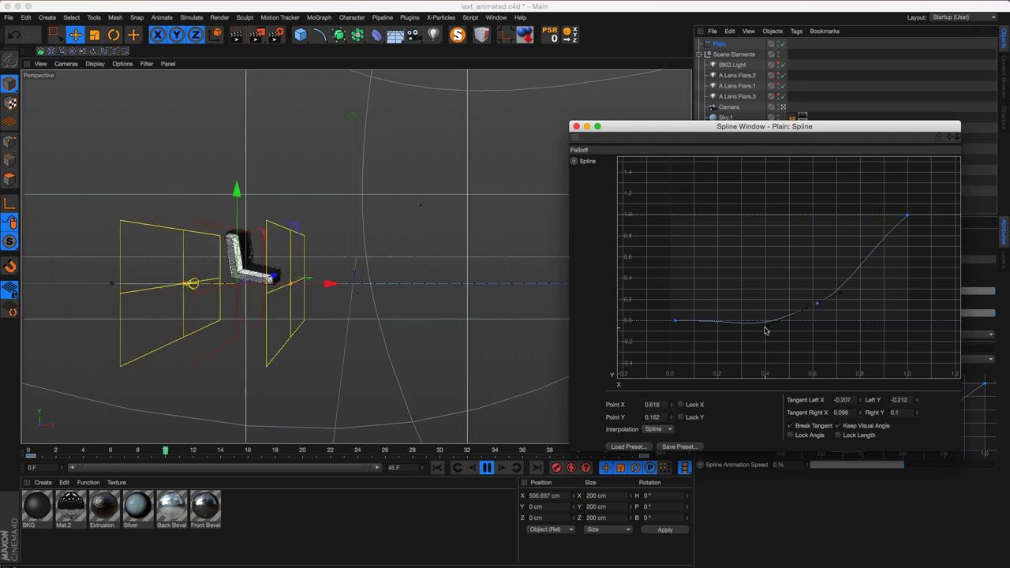
left_click_drag(817, 304, 818, 304)
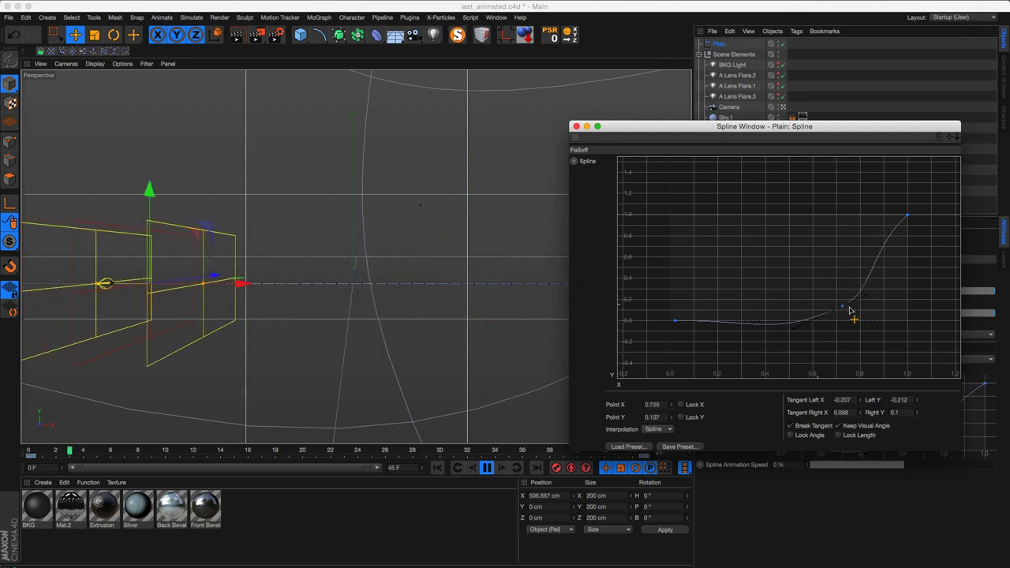
left_click(907, 219)
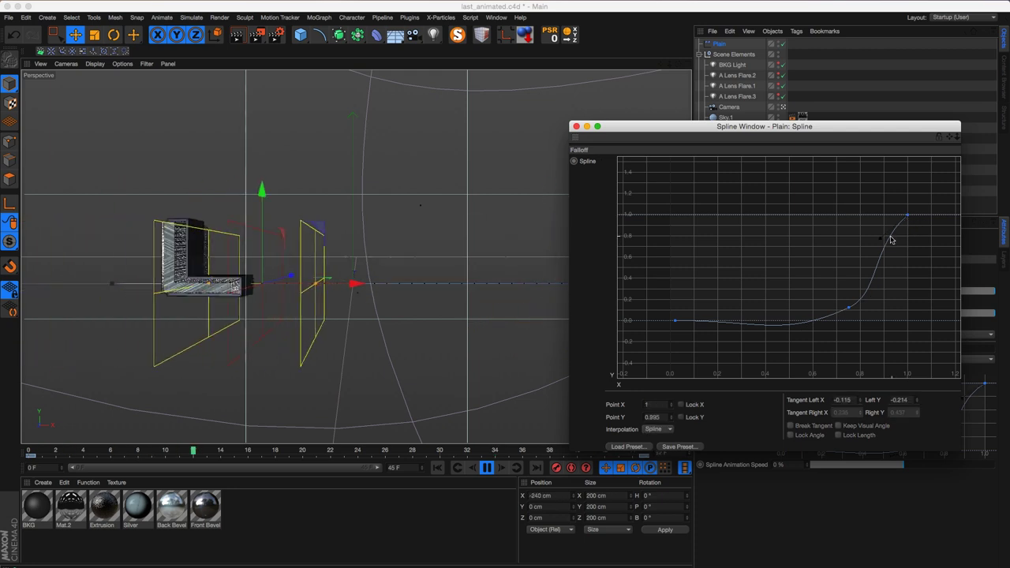
left_click(908, 217)
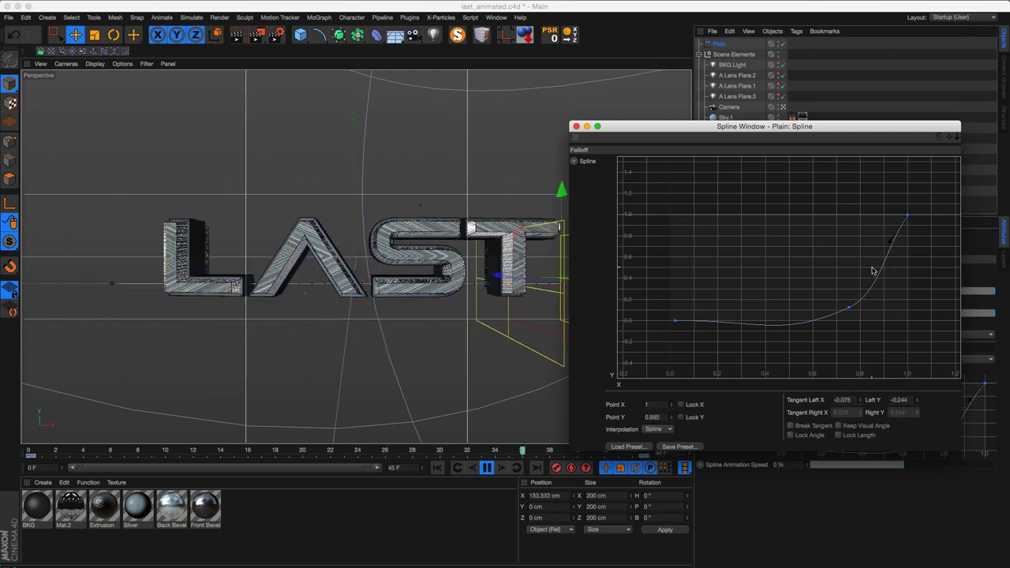
Add a falloff spline point at about 0.35 on X near zero, and move the next one to about 0.782, 0.128.
left_click(739, 323, "ctrl")
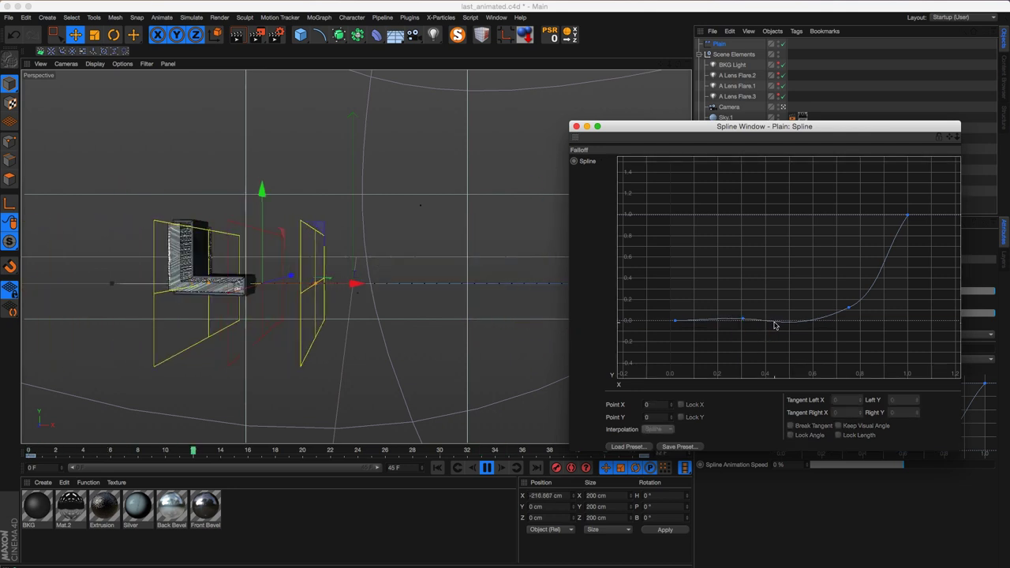
left_click(762, 324)
left_click(743, 320)
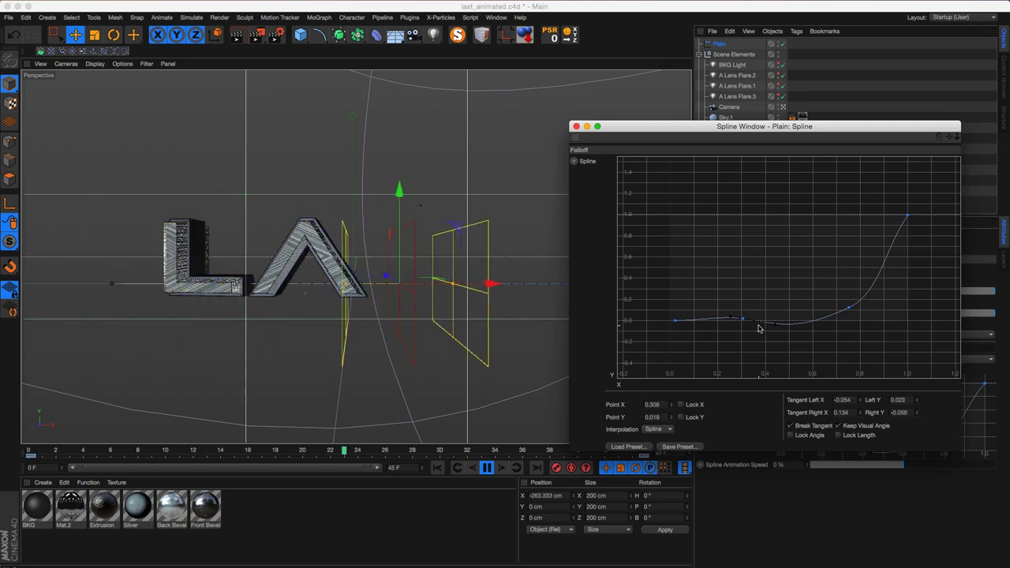
left_click_drag(746, 319, 754, 322)
left_click_drag(857, 314, 853, 307)
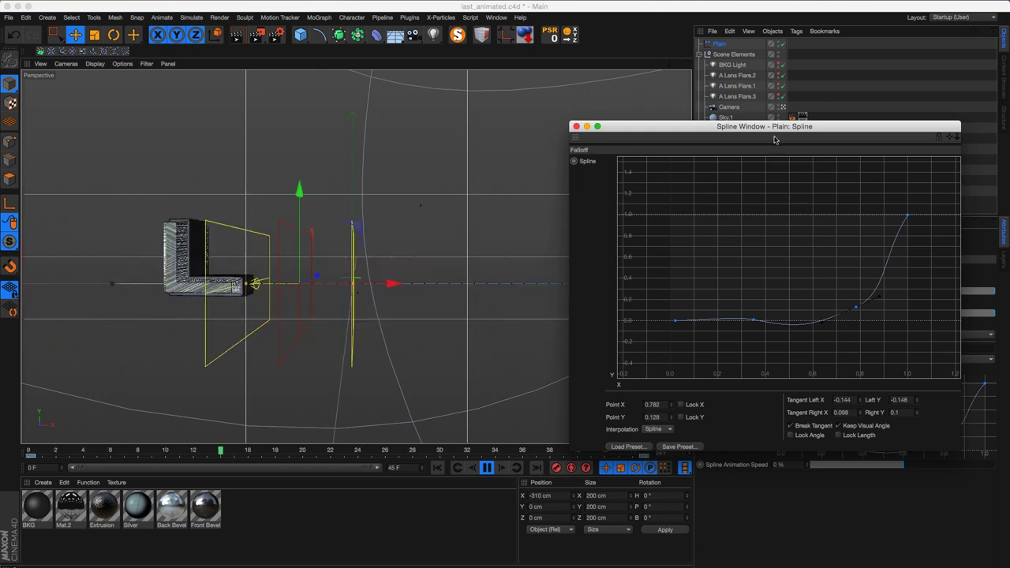
Set the Plain effector's falloff to 69 %.
left_click_drag(778, 128, 407, 445)
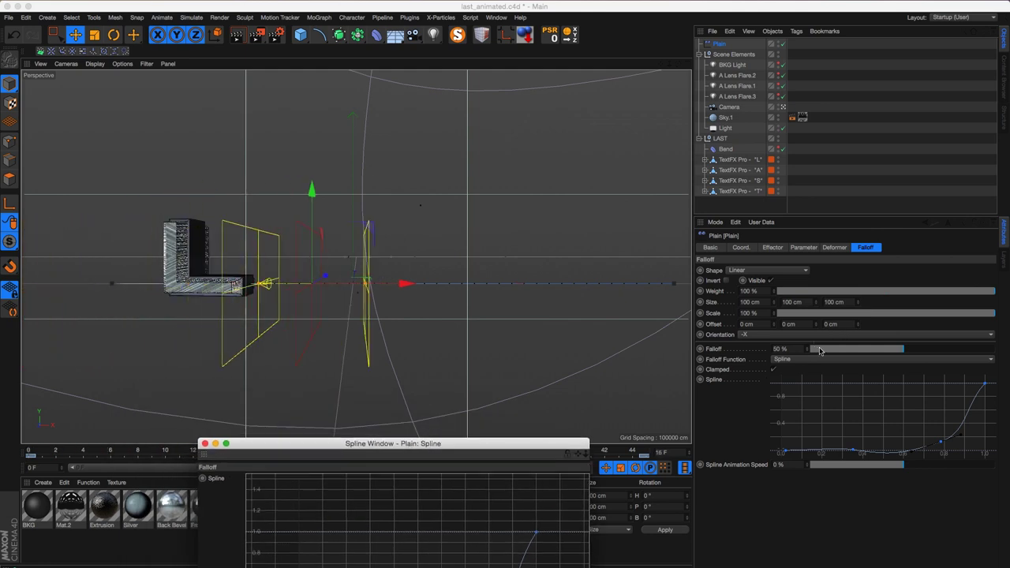
left_click(936, 349)
left_click_drag(942, 353, 941, 351)
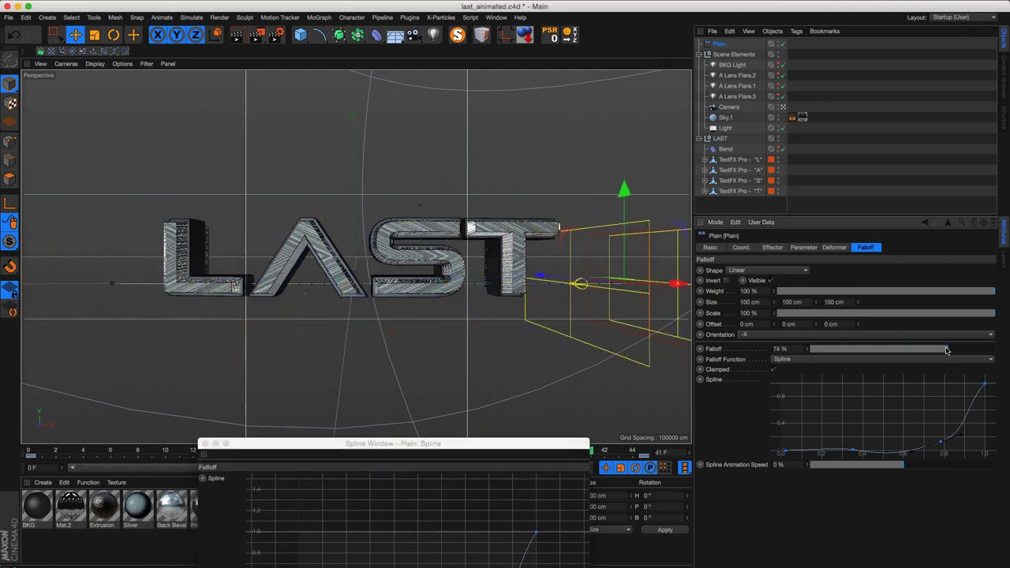
left_click_drag(939, 352, 938, 353)
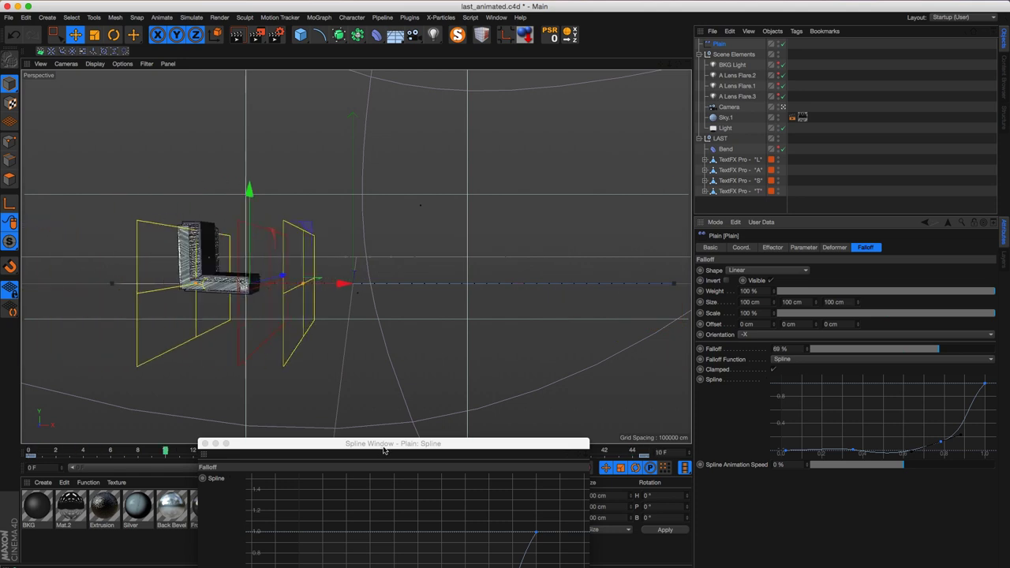
Open the Dope Sheet timeline and stretch the Plain effector's position keys so the last one lands on frame 65.
left_click_drag(386, 448, 550, 414)
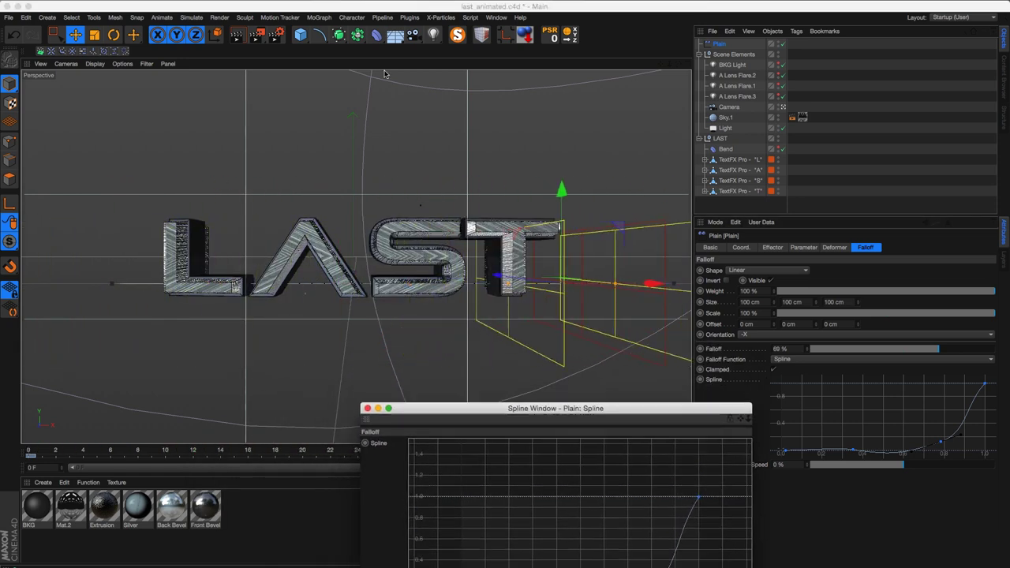
left_click(495, 17)
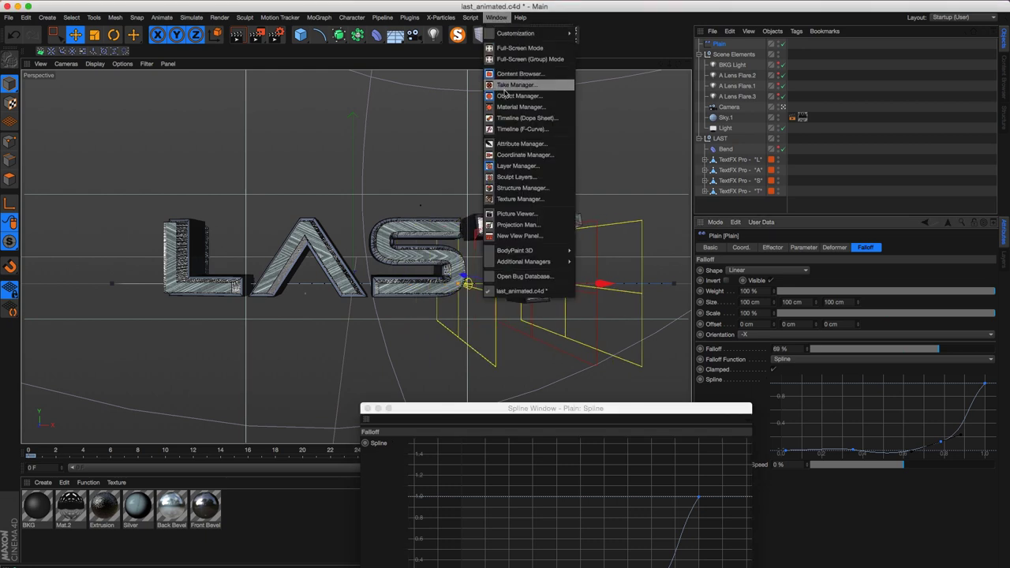
left_click(526, 119)
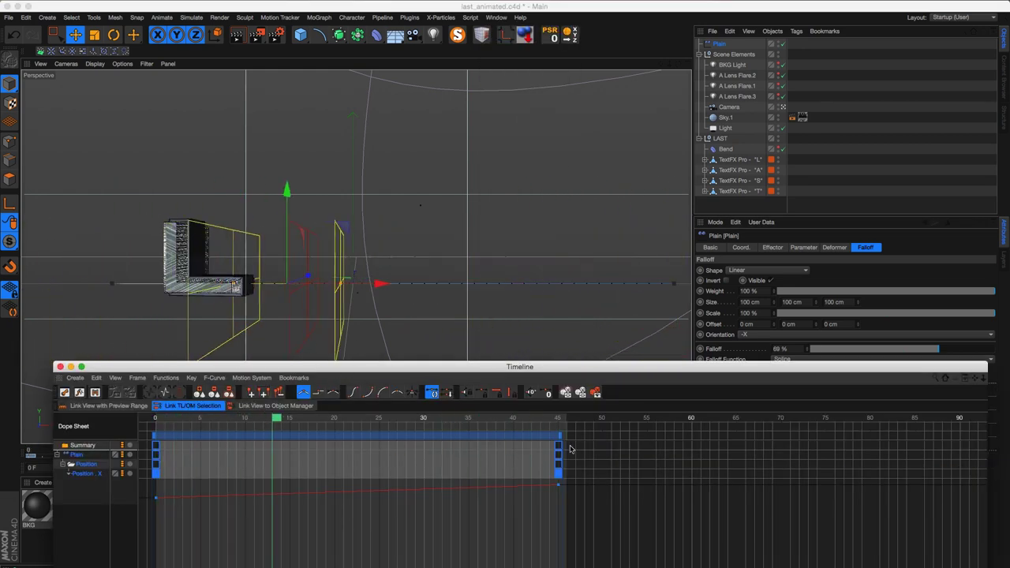
mouse_move(566, 437)
left_mouse_down()
mouse_move(636, 437)
mouse_move(574, 436)
left_mouse_up()
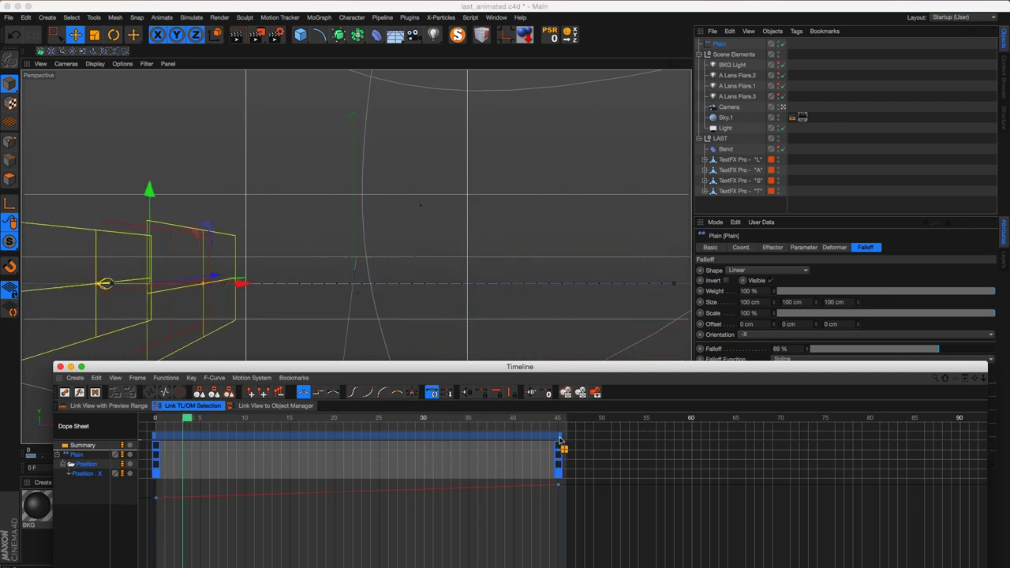
left_click_drag(572, 439, 668, 442)
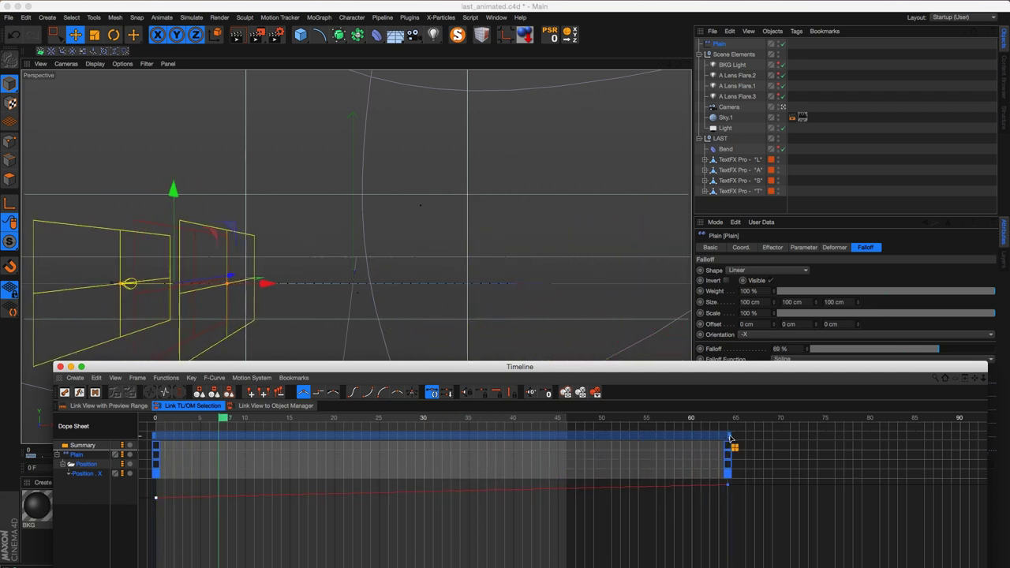
left_click_drag(733, 437, 724, 438)
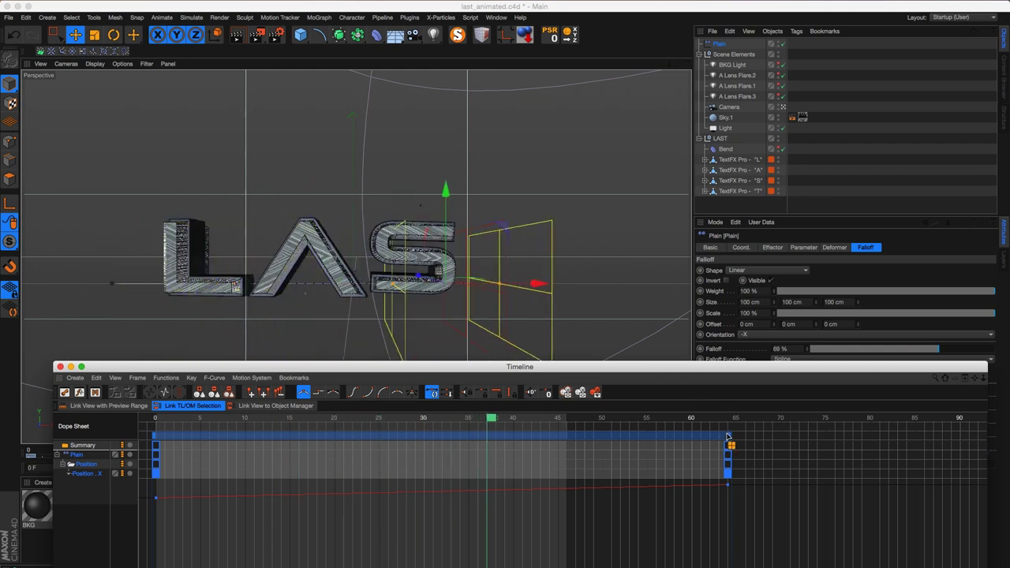
Set the project's end frame to 65 and extend the preview range over all frames.
left_click_drag(626, 367, 595, 524)
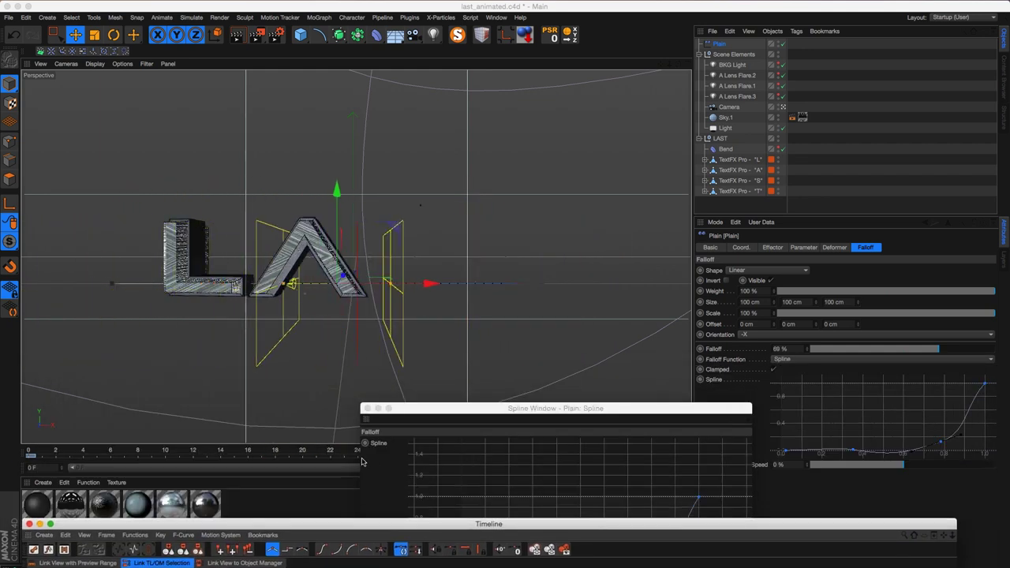
left_click_drag(446, 419, 587, 500)
double_click(395, 468)
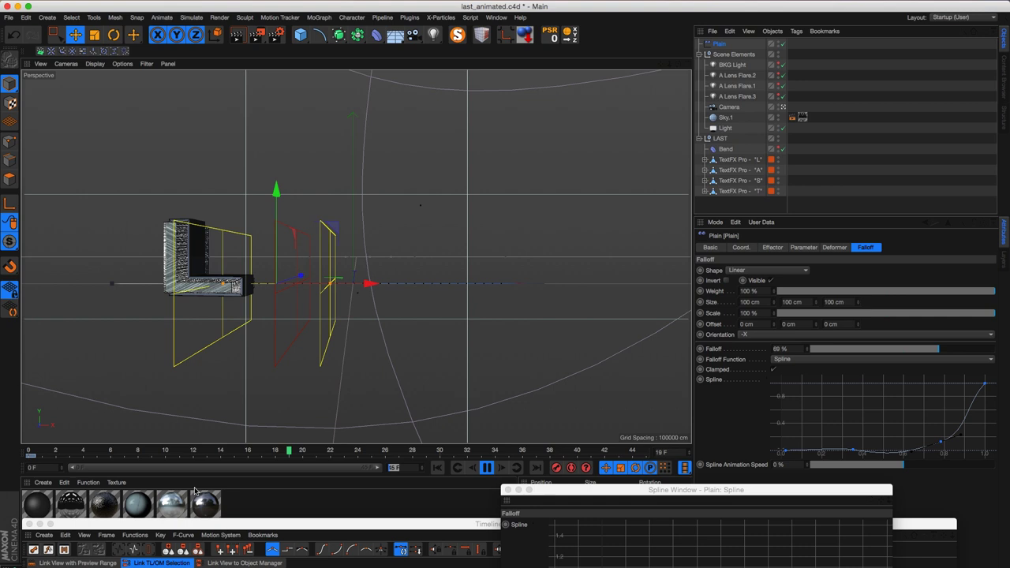
type("65")
key("Return")
left_click_drag(285, 468, 380, 470)
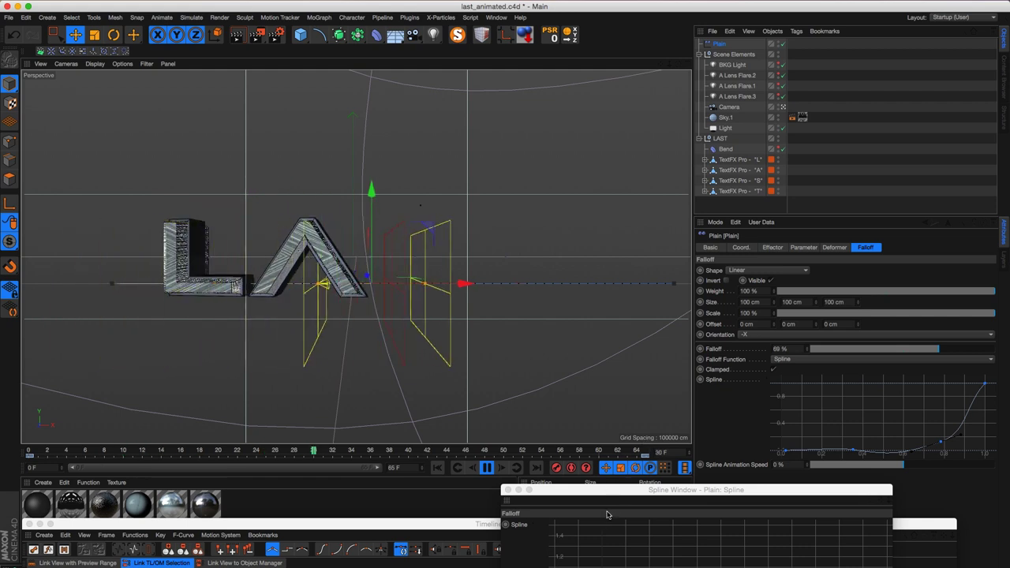
Place the falloff spline's start point at 0, 0 and the second point at about 0.419, 0.004 with flatter tangents.
left_click_drag(608, 497, 672, 145)
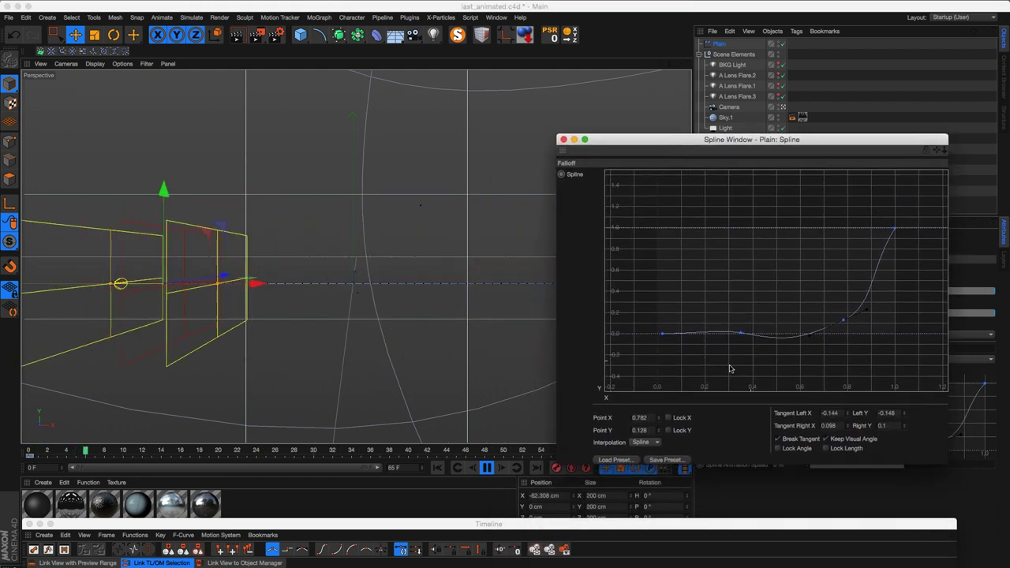
left_click(741, 333)
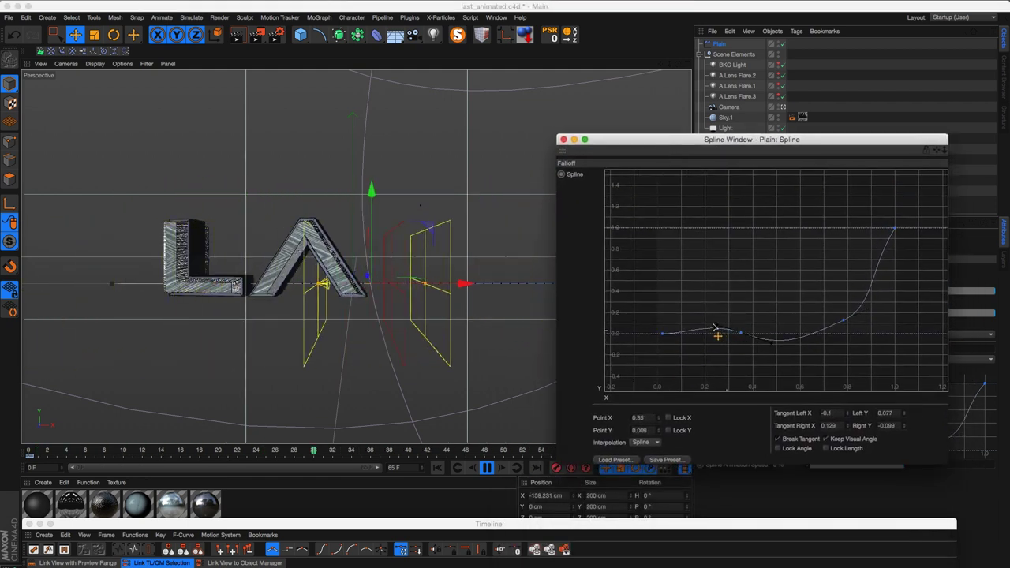
left_click(659, 334)
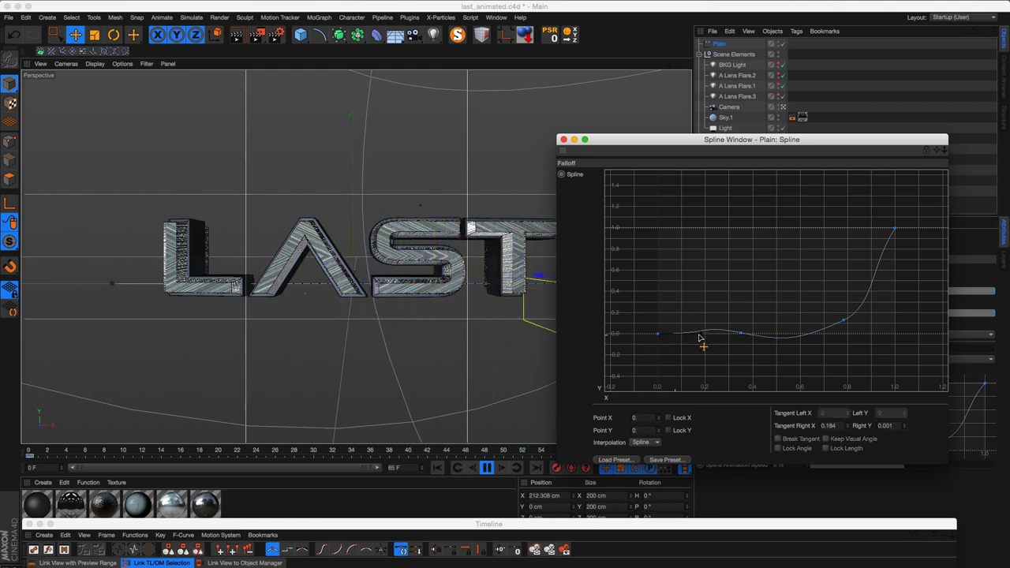
left_click_drag(699, 337, 701, 335)
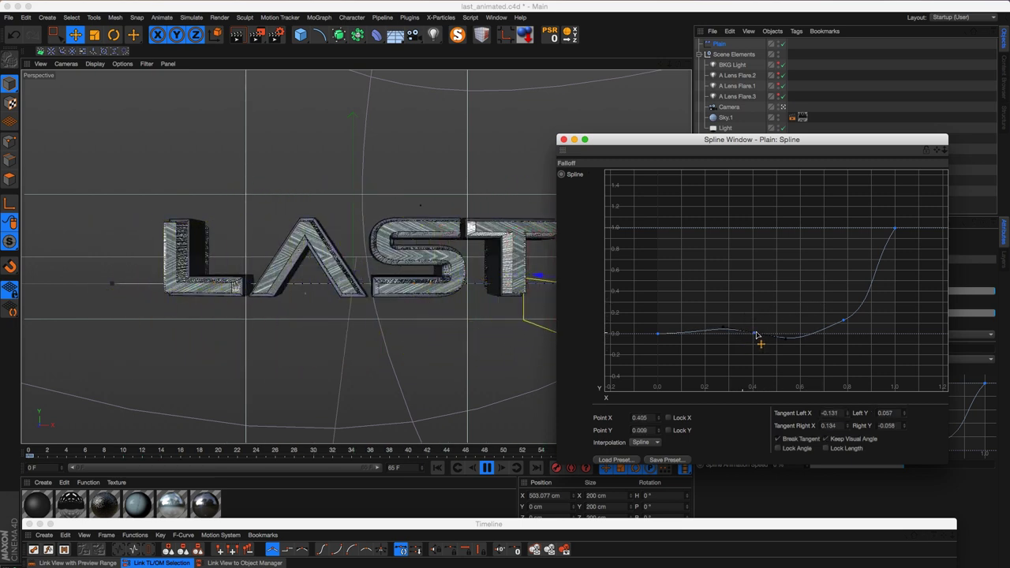
left_click_drag(789, 339, 796, 338)
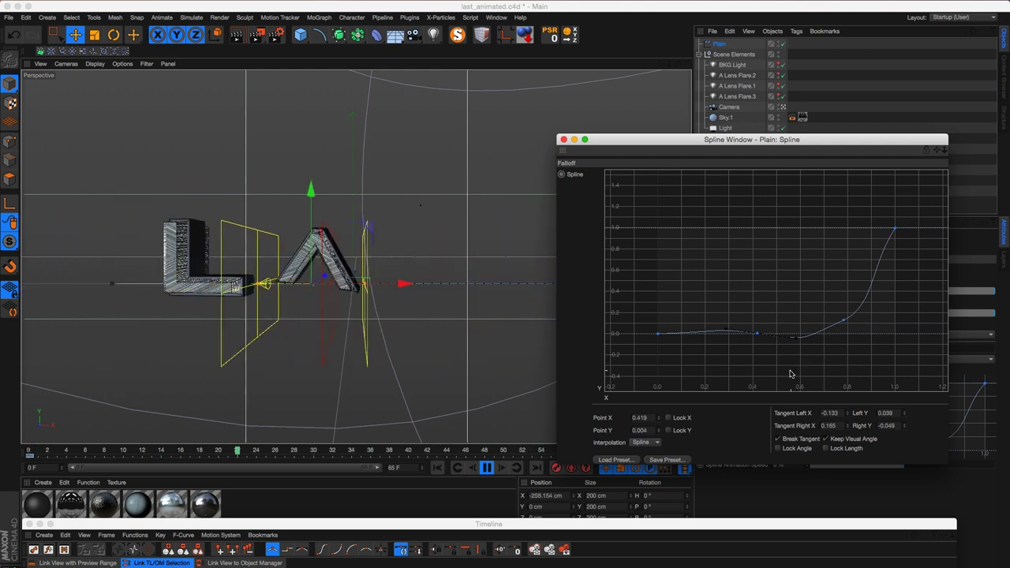
Steepen the tangents of the falloff spline's third point and move it to about 0.813 on X and 0.182 on Y.
left_click(839, 323)
left_click(844, 321)
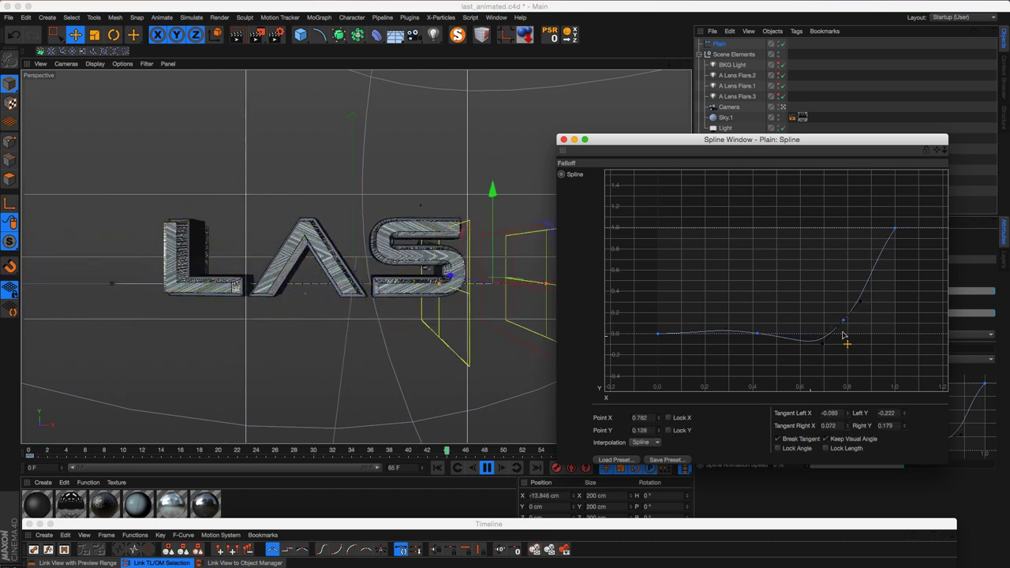
left_click(843, 322)
left_click_drag(850, 318, 851, 318)
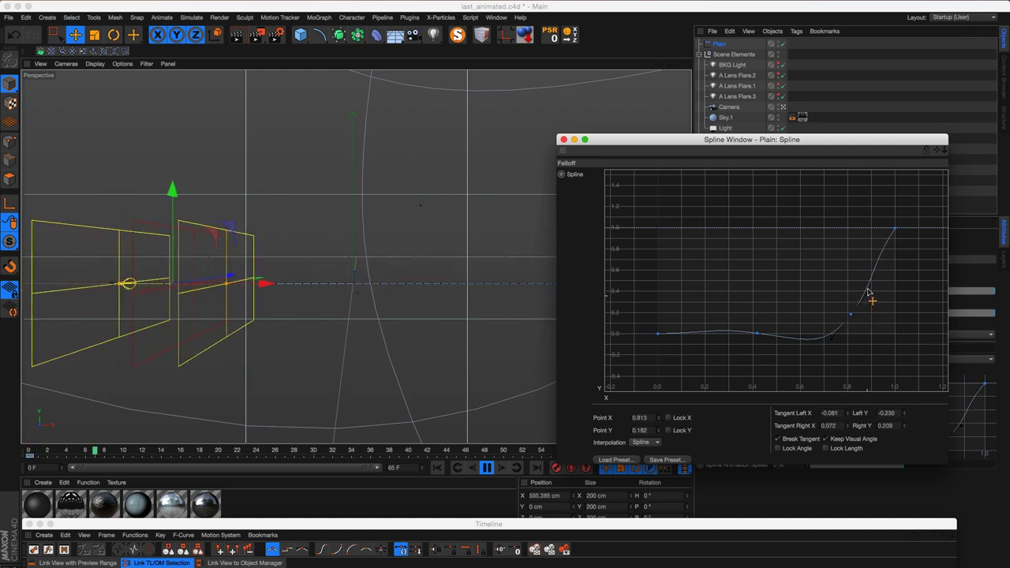
Lengthen the falloff spline's end tangent and shift the two middle points to about 0.228, 0 and 0.53, 0.2.
left_click(895, 230)
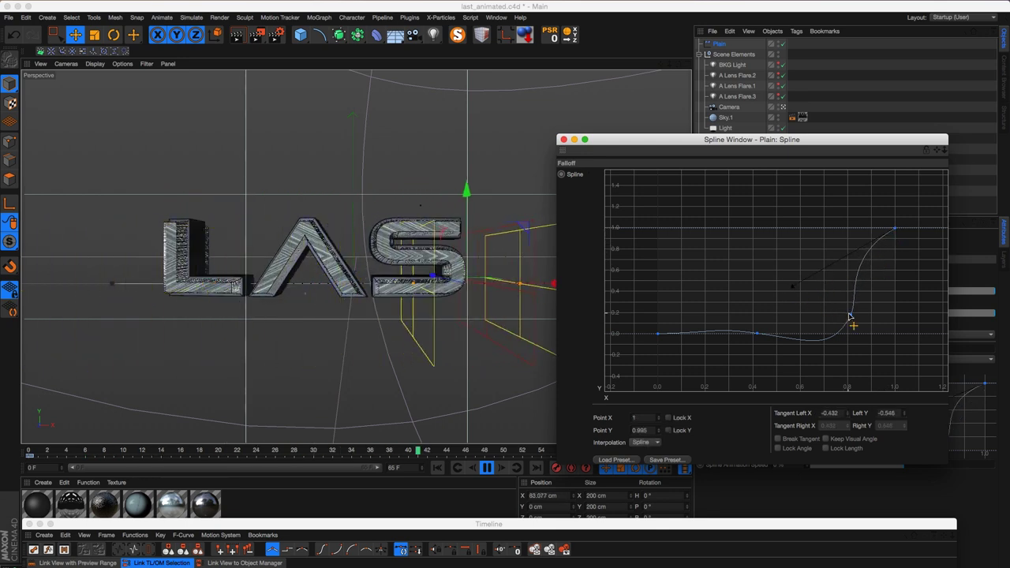
left_click_drag(782, 314, 694, 334)
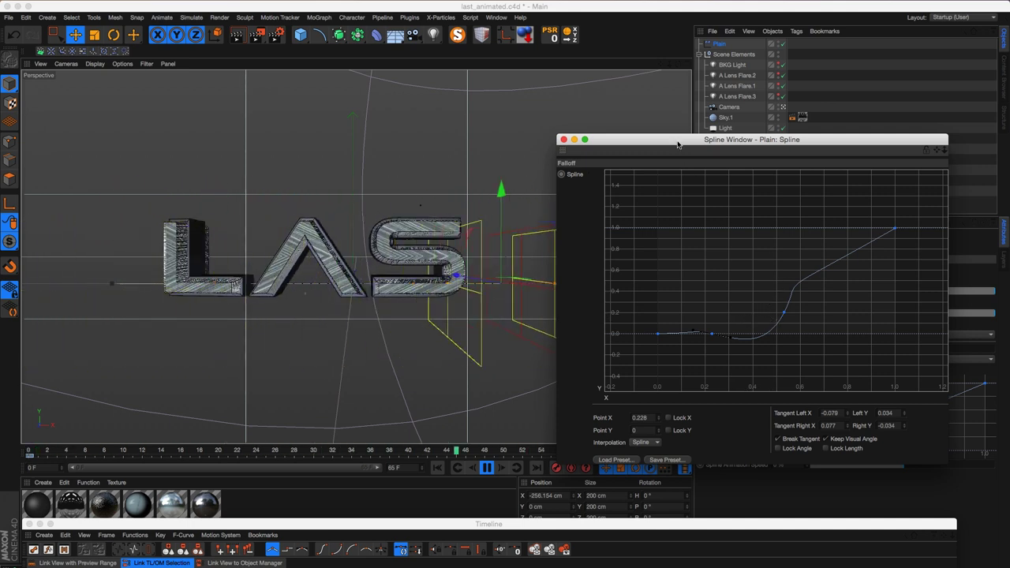
Close the Spline Window and stop playback, and open the list of falloff shapes for the Plain effector.
left_click(564, 139)
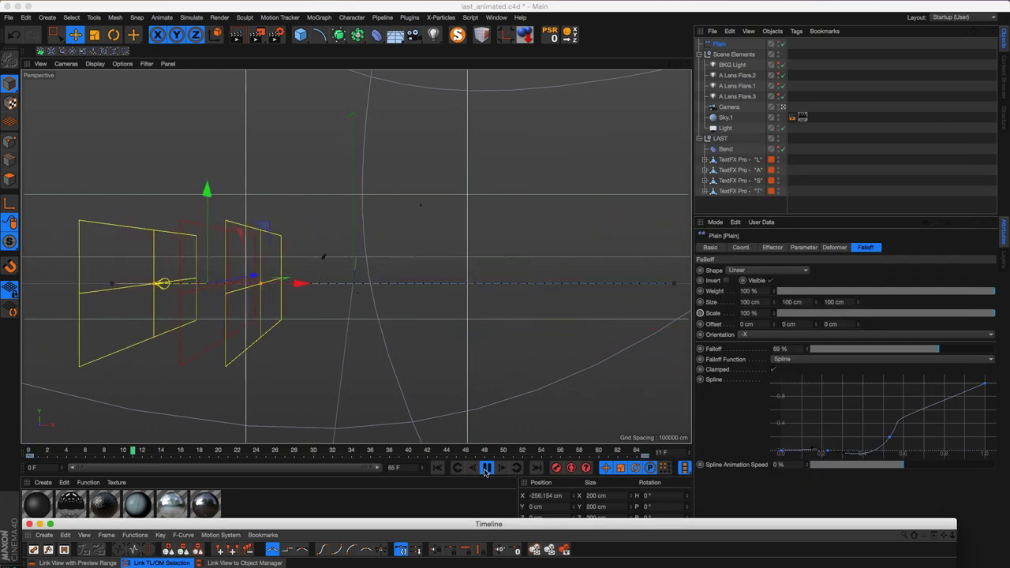
left_click(486, 467)
left_click(742, 271)
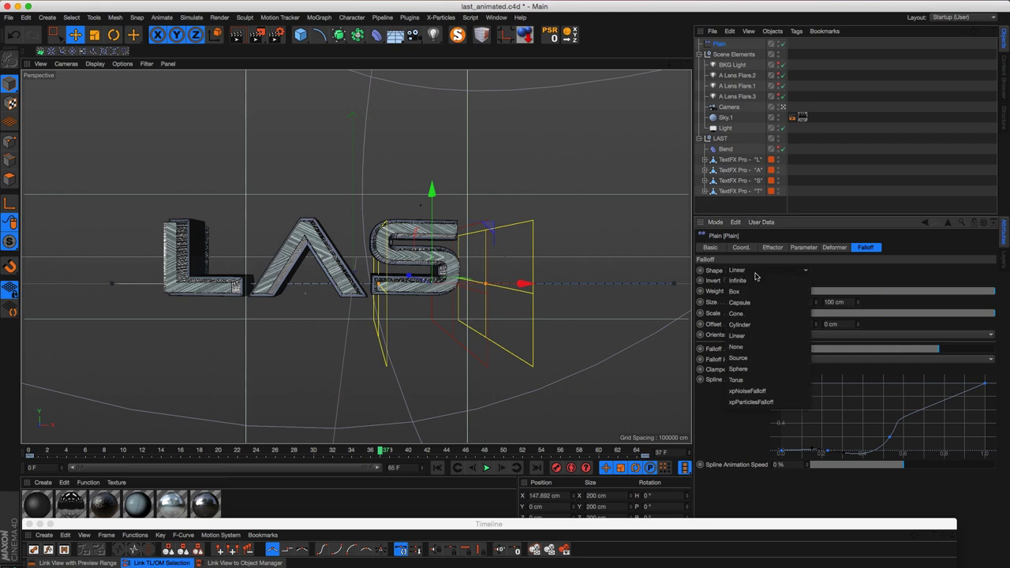
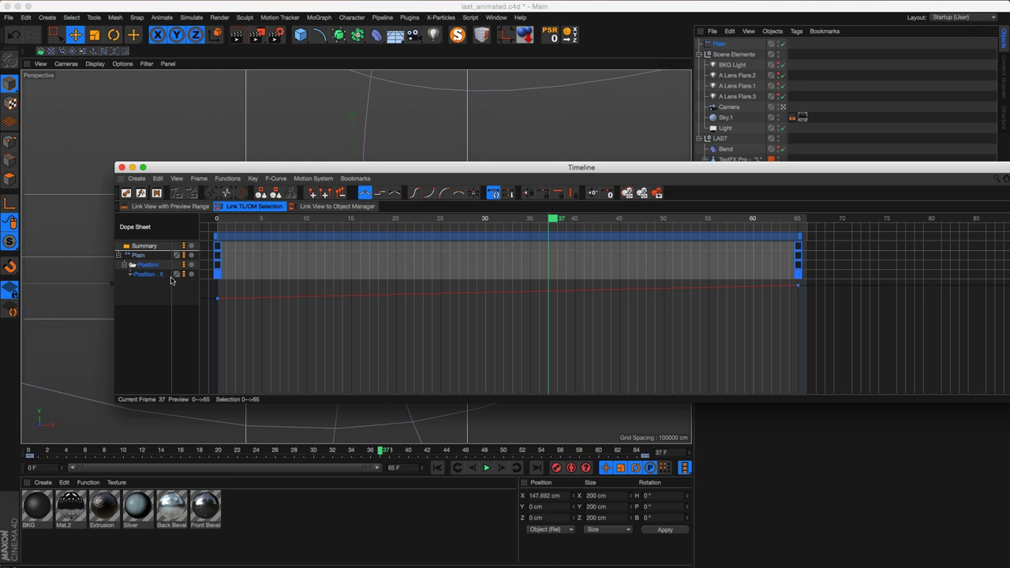
Close the Timeline, set the Plain effector's falloff shape to Sphere and move the effector to about 21 cm on X, 44 cm on Y.
left_click(120, 168)
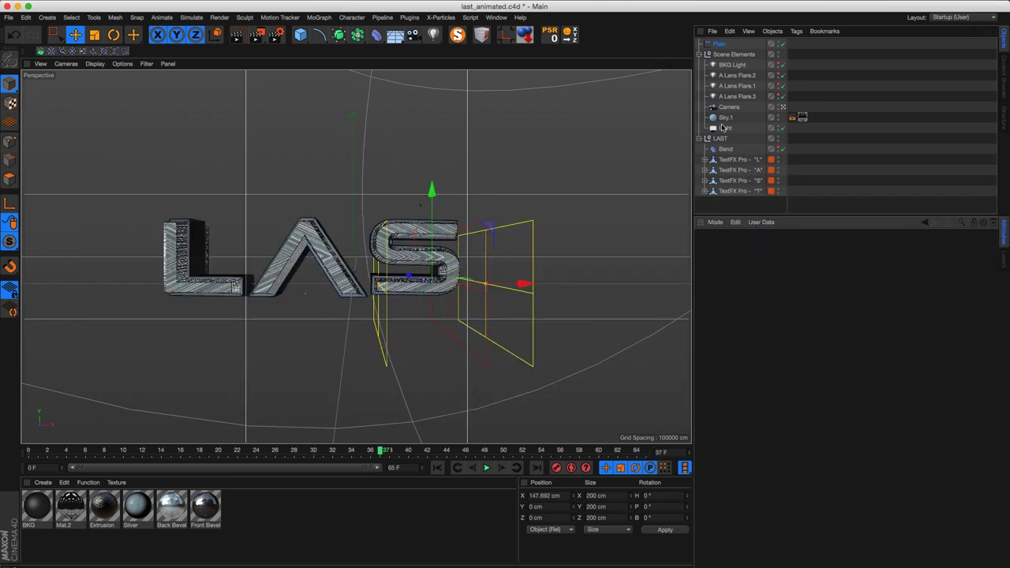
left_click(718, 43)
left_click(748, 270)
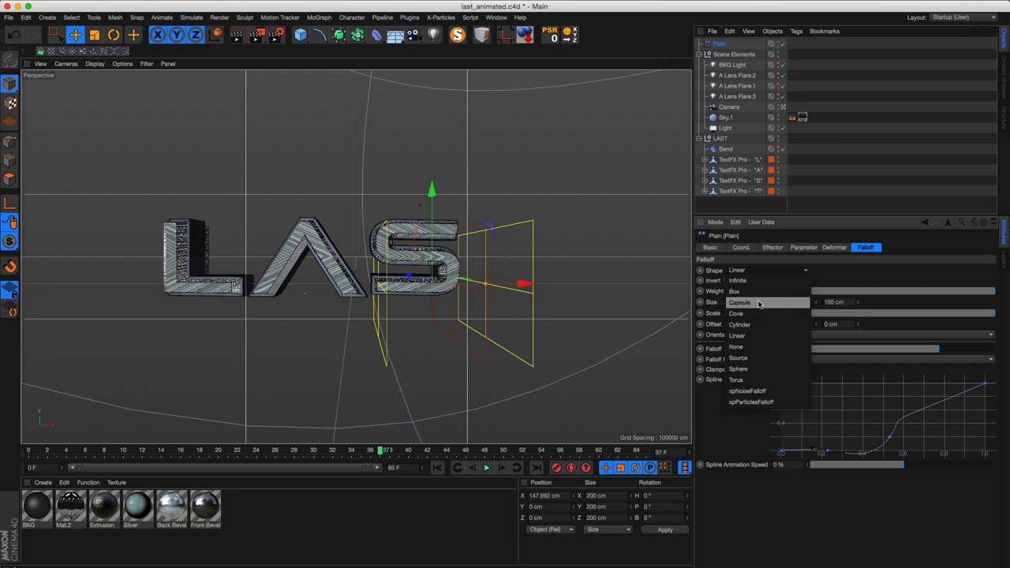
left_click(752, 370)
left_click_drag(475, 281, 422, 276)
left_click_drag(376, 222, 375, 192)
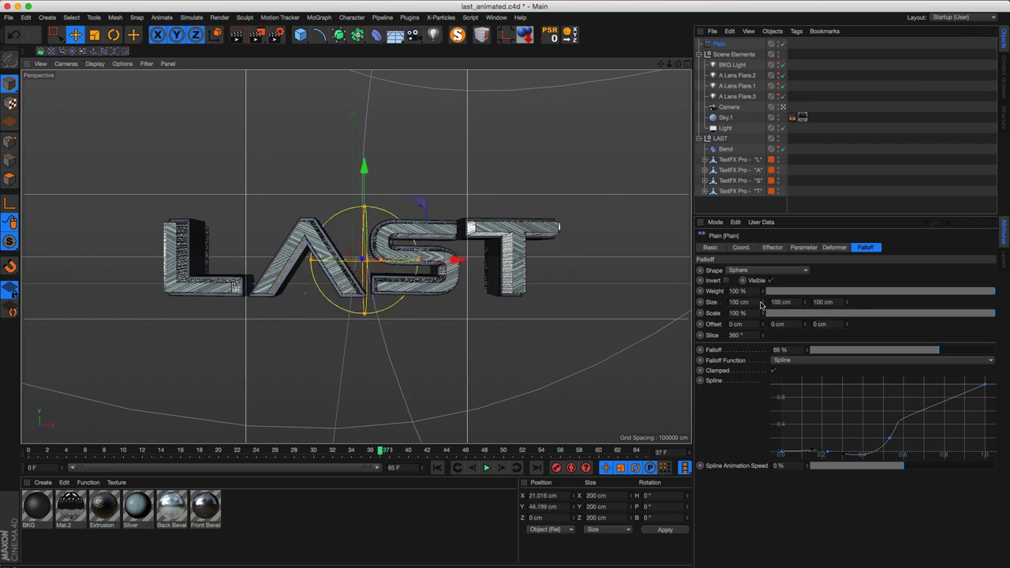
Invert the spherical falloff and enlarge its scale to 1000 %.
mouse_move(762, 315)
left_mouse_down()
mouse_move(717, 153)
mouse_move(765, 339)
mouse_move(723, 162)
mouse_move(722, 260)
mouse_move(692, 354)
mouse_move(750, 284)
mouse_move(721, 220)
mouse_move(654, 372)
mouse_move(678, 300)
mouse_move(674, 119)
mouse_move(698, 3)
mouse_move(729, 395)
mouse_move(755, 323)
left_mouse_up()
left_click(726, 281)
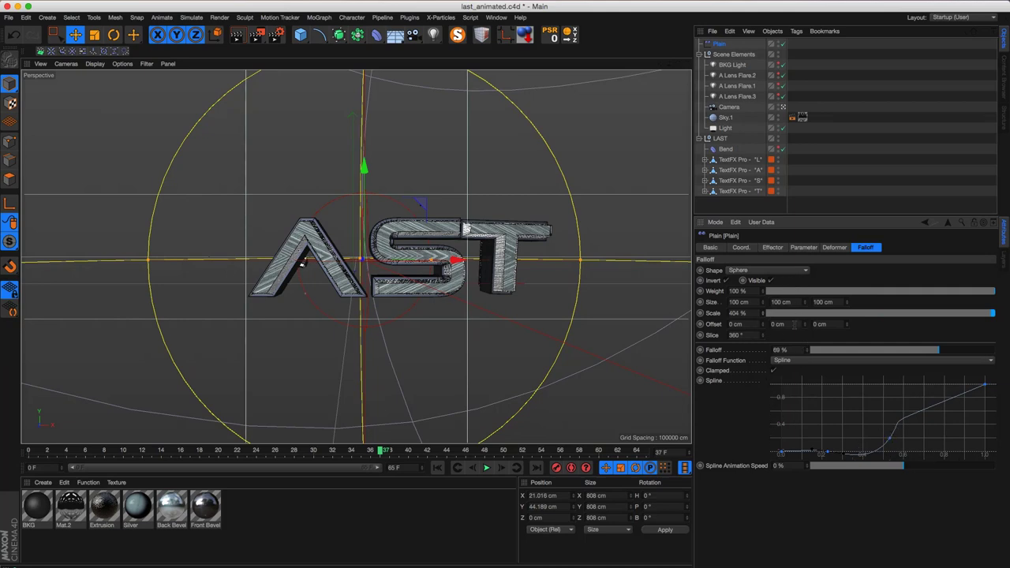
left_click_drag(764, 314, 838, 35)
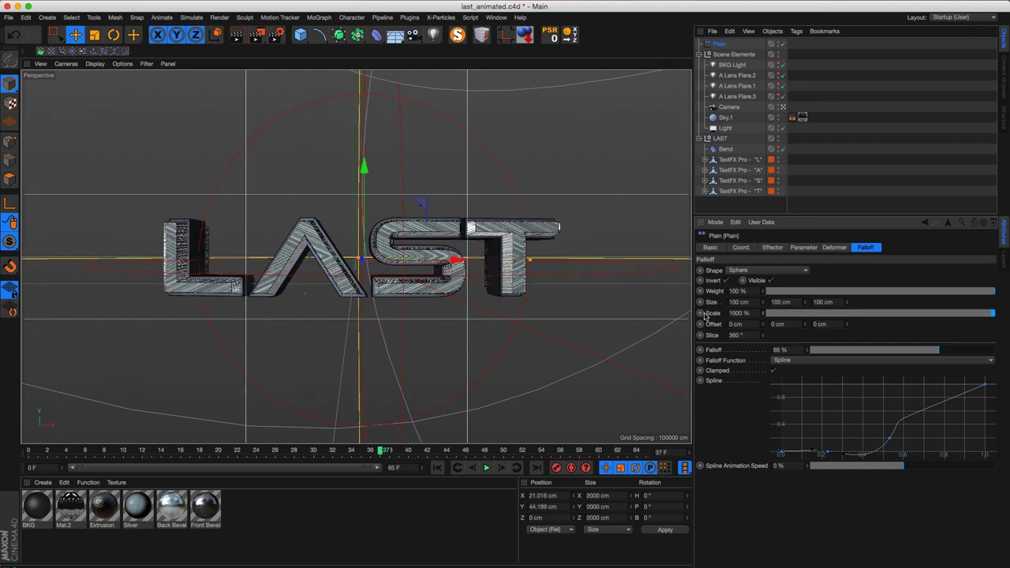
Keyframe the Plain effector's falloff scale at 1000 % and place that key at frame 45.
key("9")
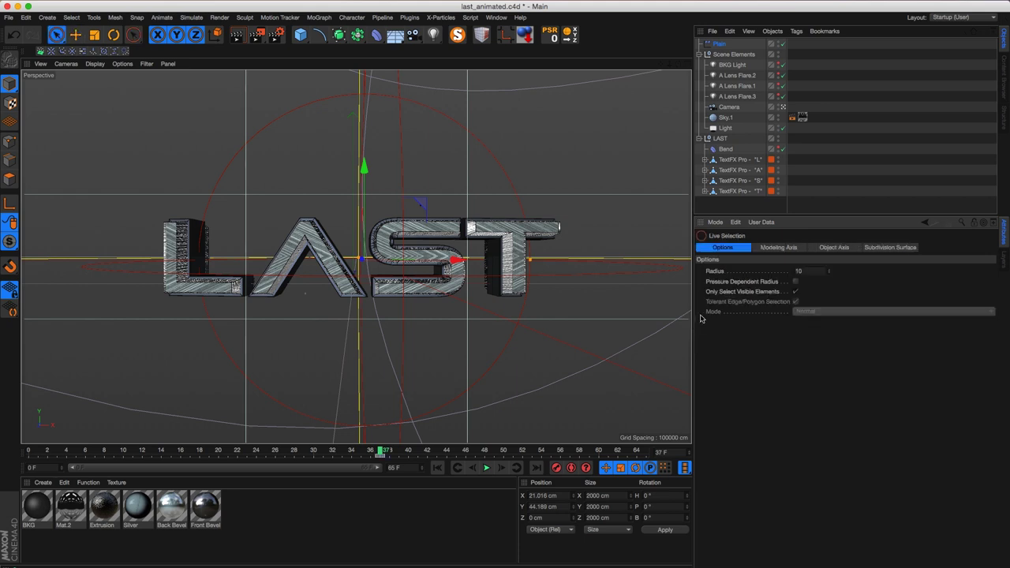
left_click(717, 45)
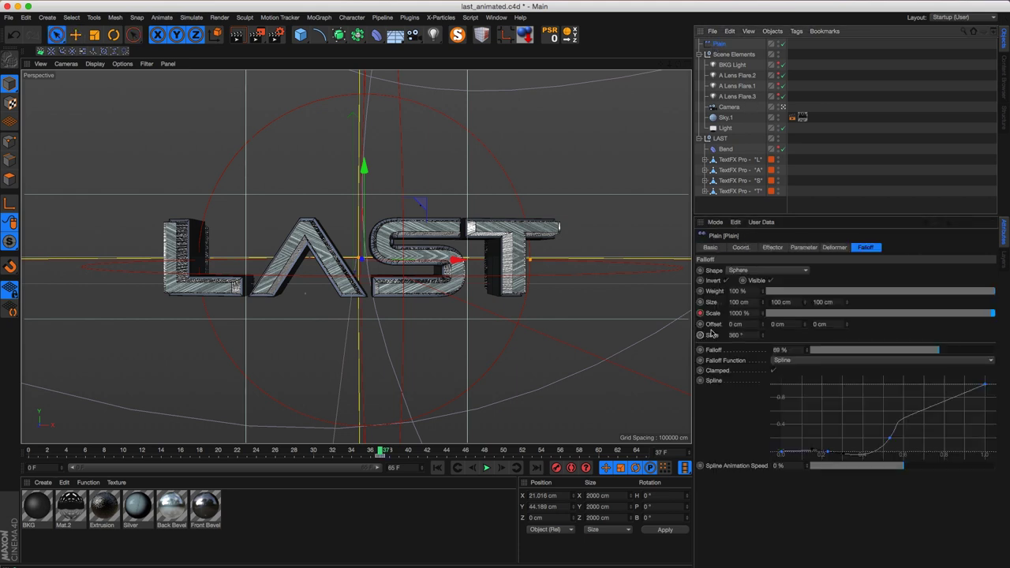
left_click(436, 457)
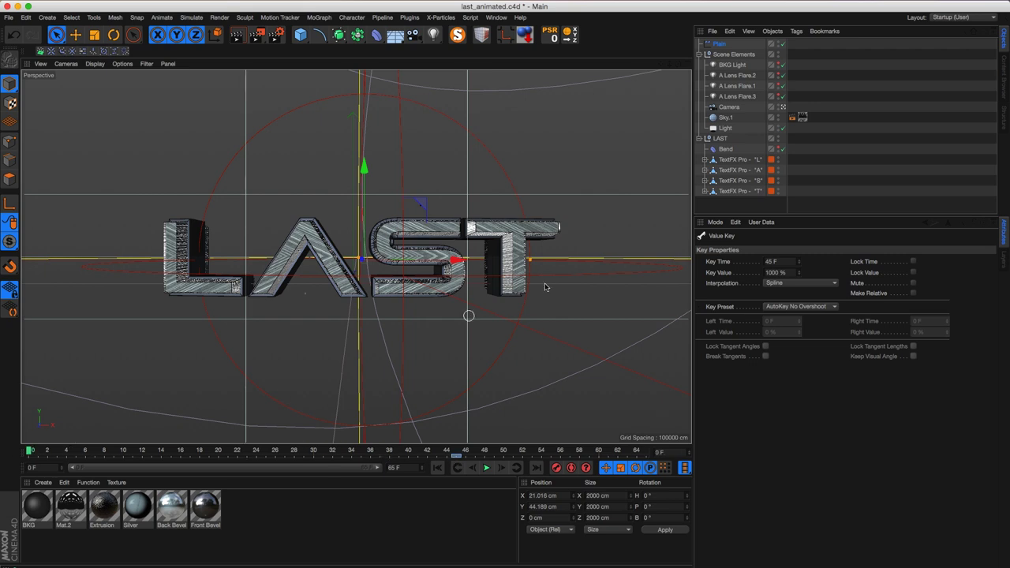
Set the Plain effector's falloff scale to about 55 % at frame 0 and keyframe it.
left_click(726, 44)
left_click_drag(778, 313, 902, 302)
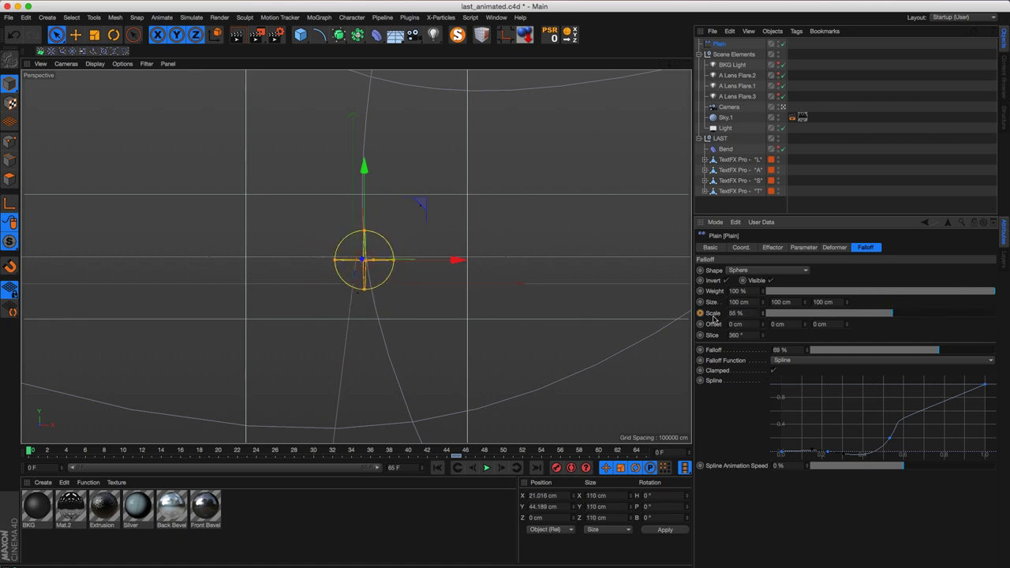
left_click(879, 209)
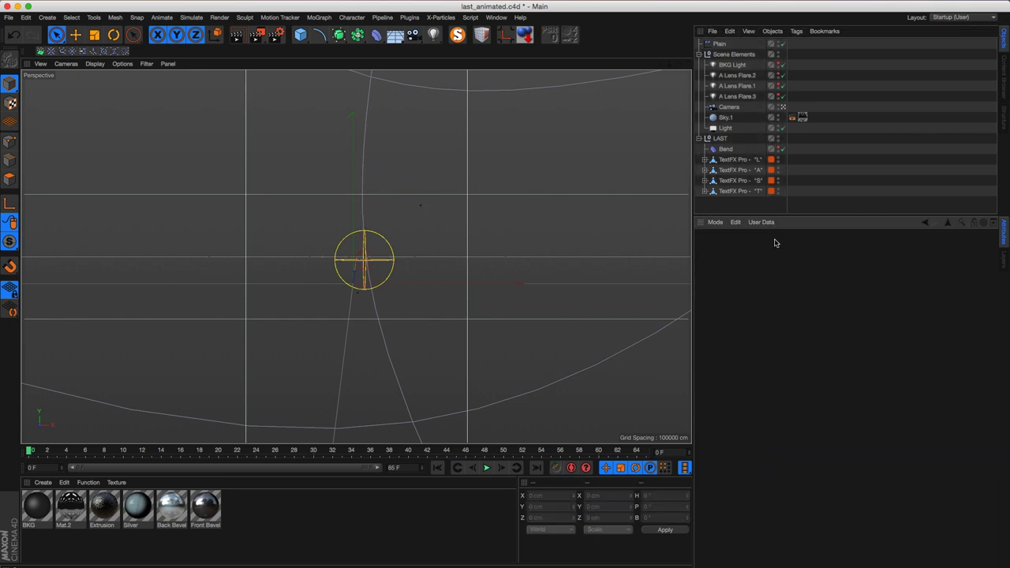
left_click(727, 45)
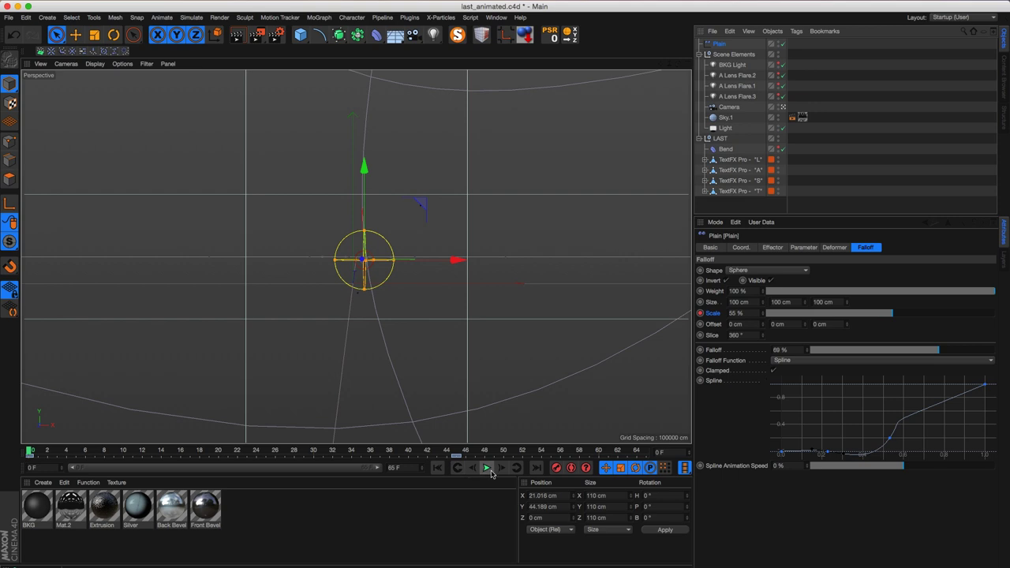
Make both falloff Scale keys linear in the Timeline, and close the Timeline.
left_click(496, 17)
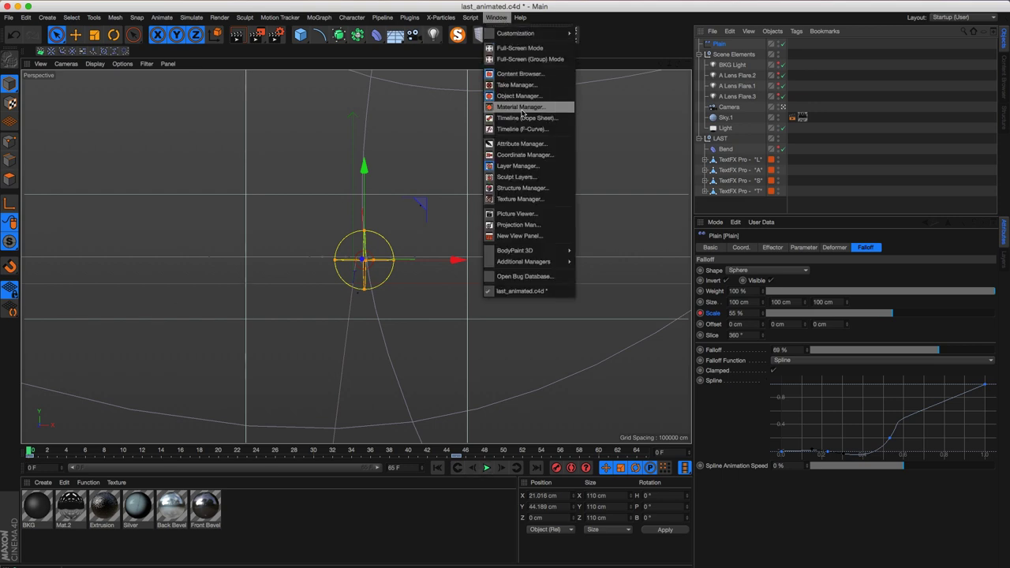
left_click(525, 142)
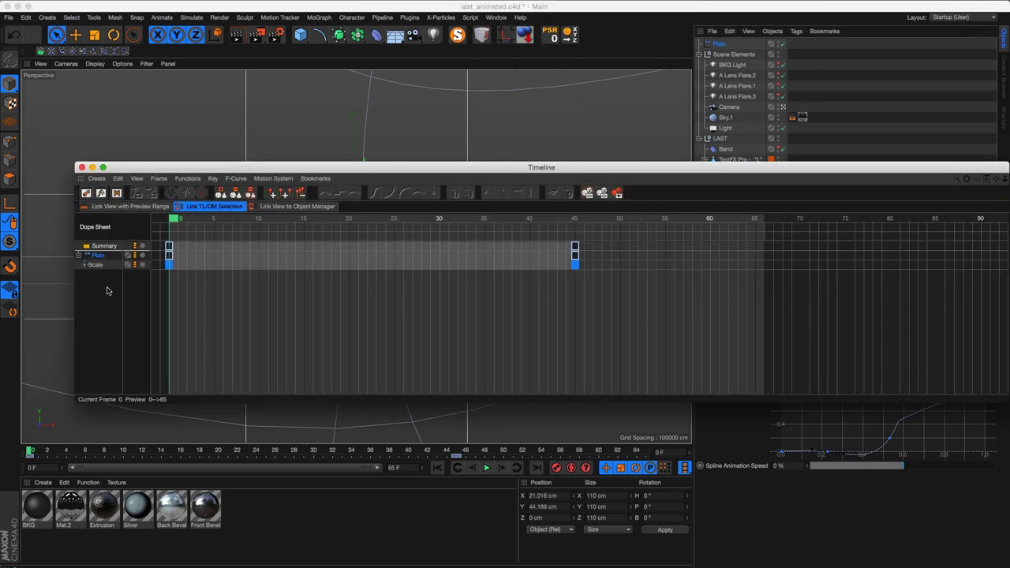
left_click(94, 264)
left_click(84, 265)
left_click_drag(620, 263, 149, 304)
left_click(323, 194)
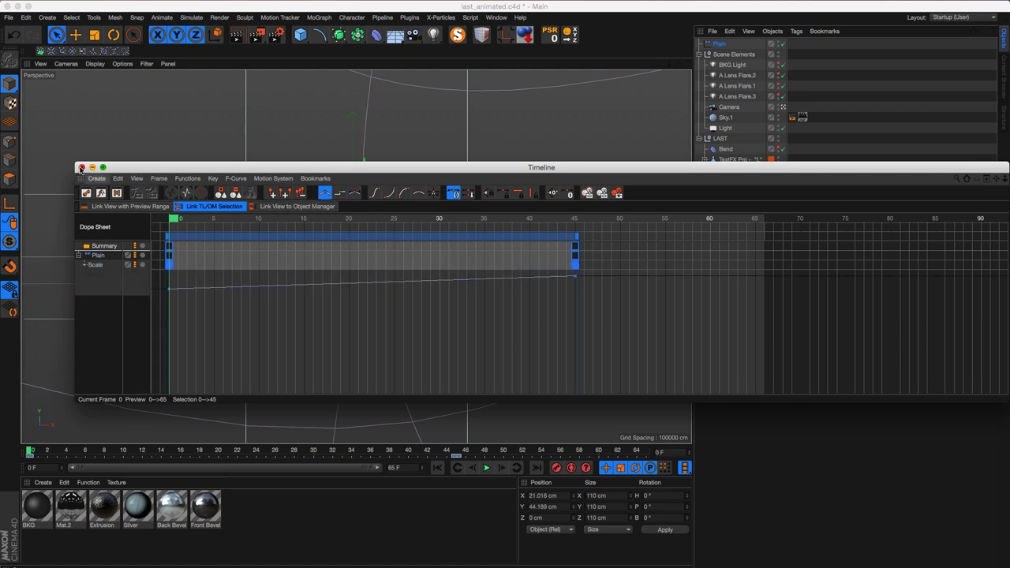
left_click(81, 167)
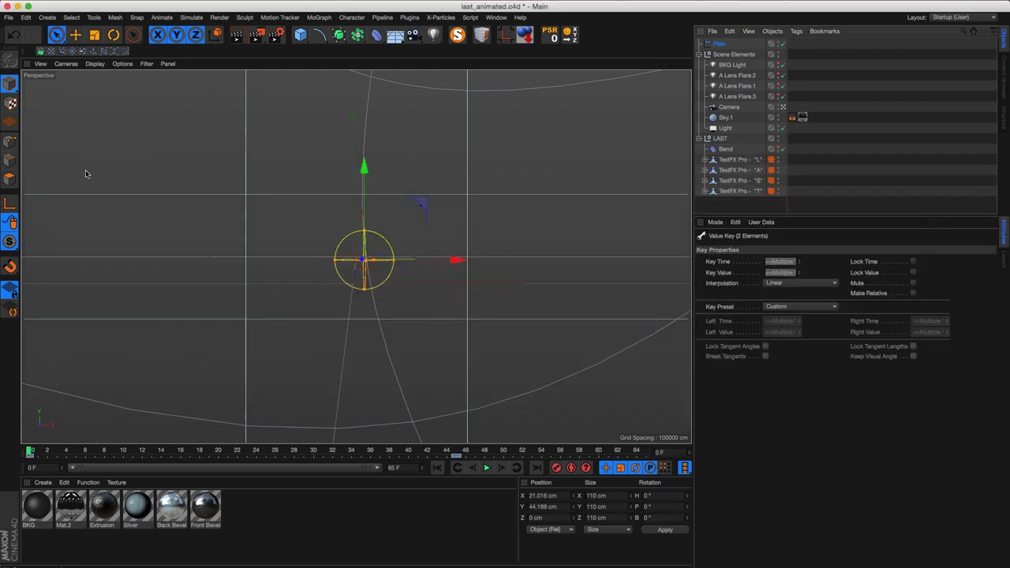
Play the animation, reduce the Plain effector's falloff to about 58 % and smooth the falloff spline between its third and end points.
left_click(487, 468)
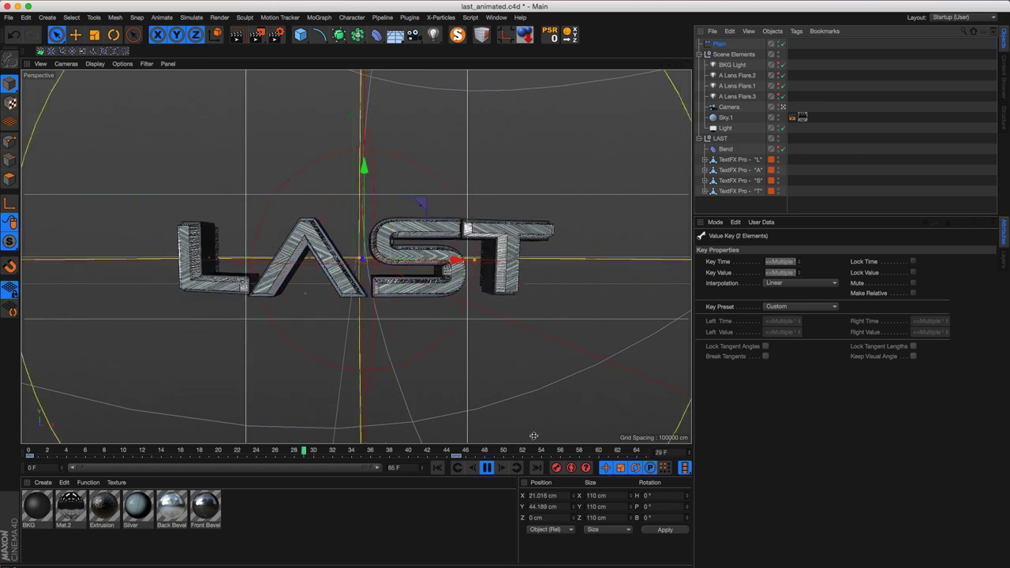
left_click(724, 45)
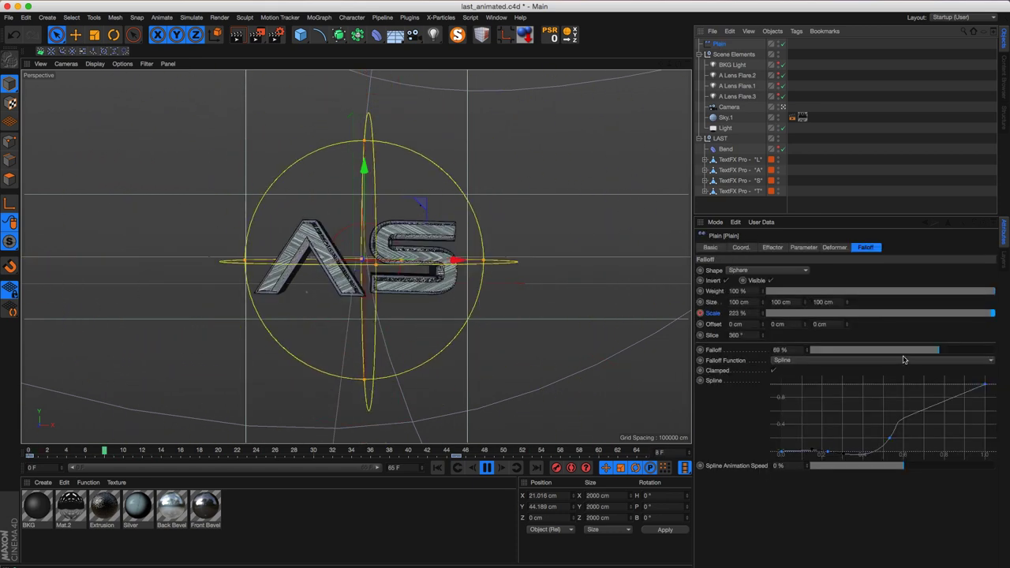
left_click_drag(873, 352, 849, 356)
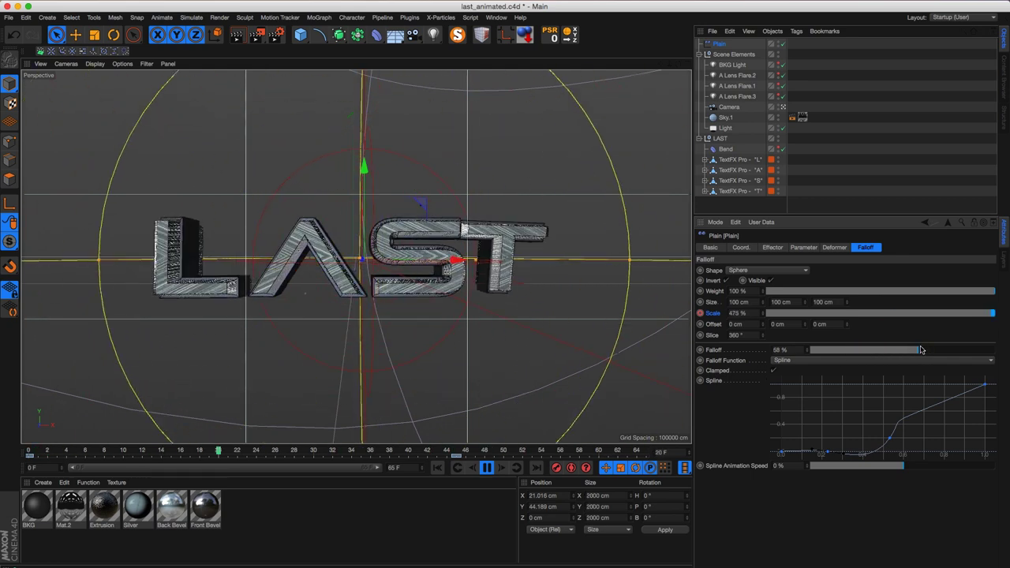
left_click(890, 438)
left_click(985, 385)
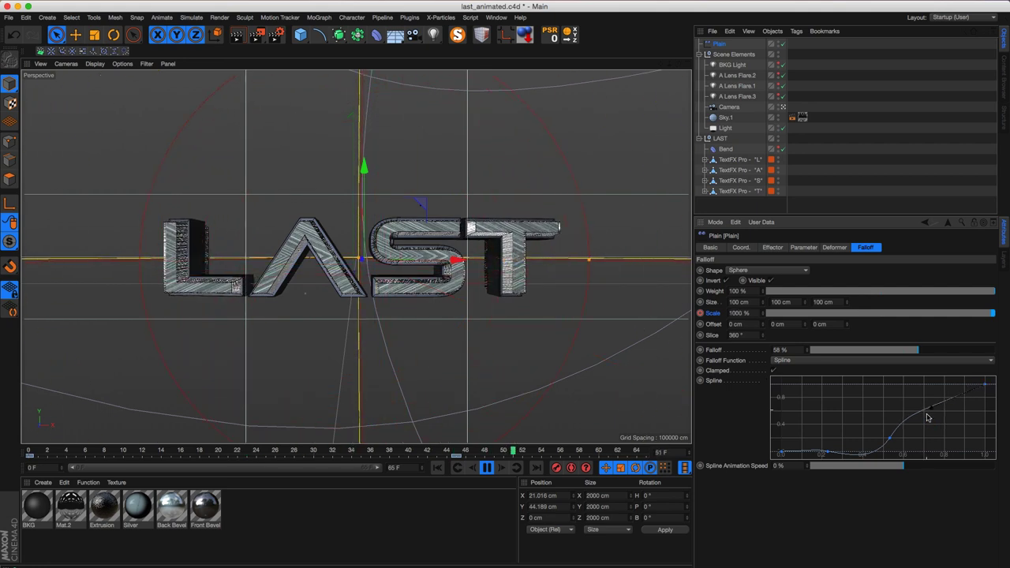
Try Spline Animation Speeds of about 52 % and 15 %, and reset the speed to 0 %.
left_click_drag(926, 469, 946, 469)
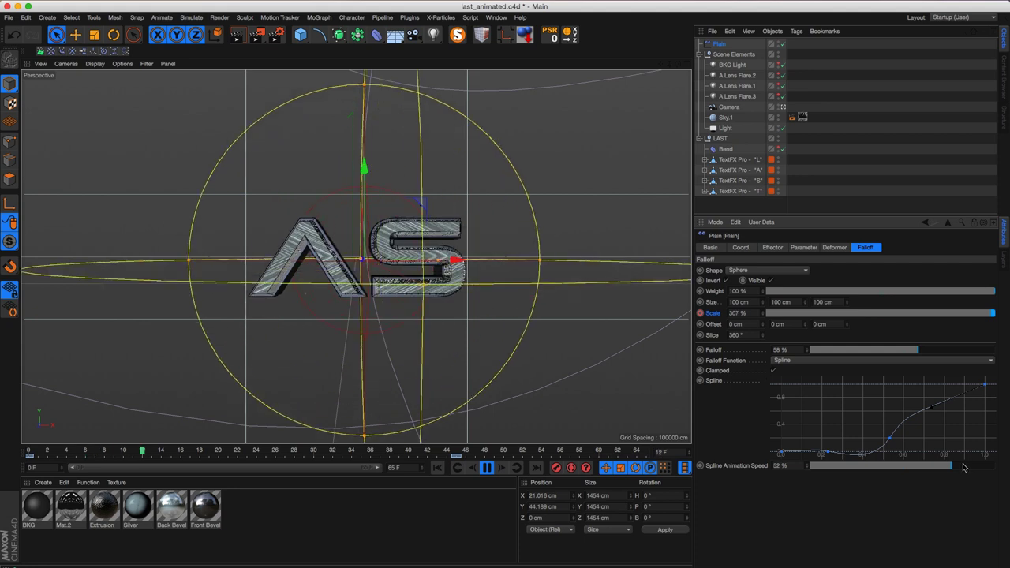
left_click(914, 467)
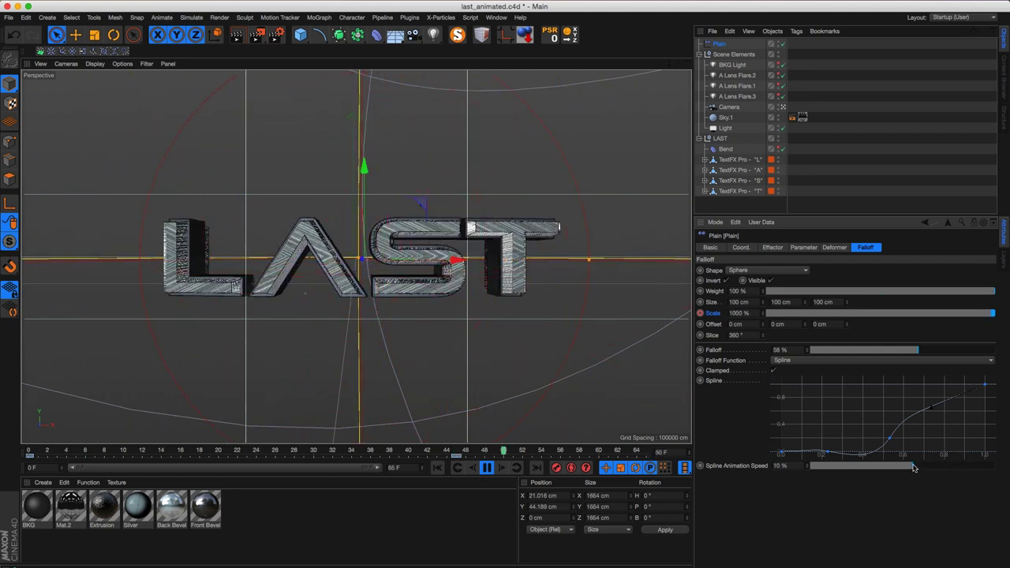
double_click(778, 465)
type("0")
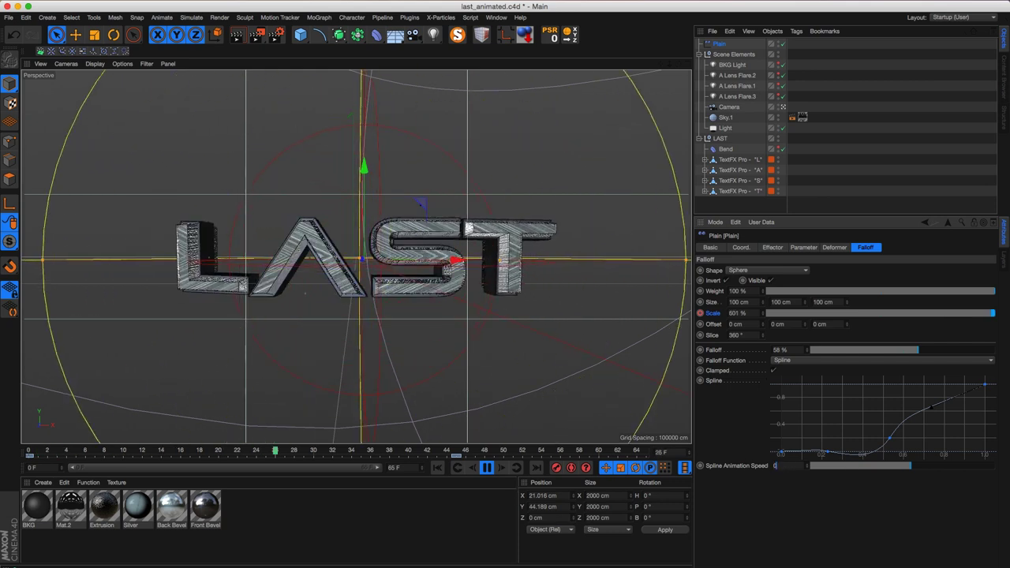
key("Return")
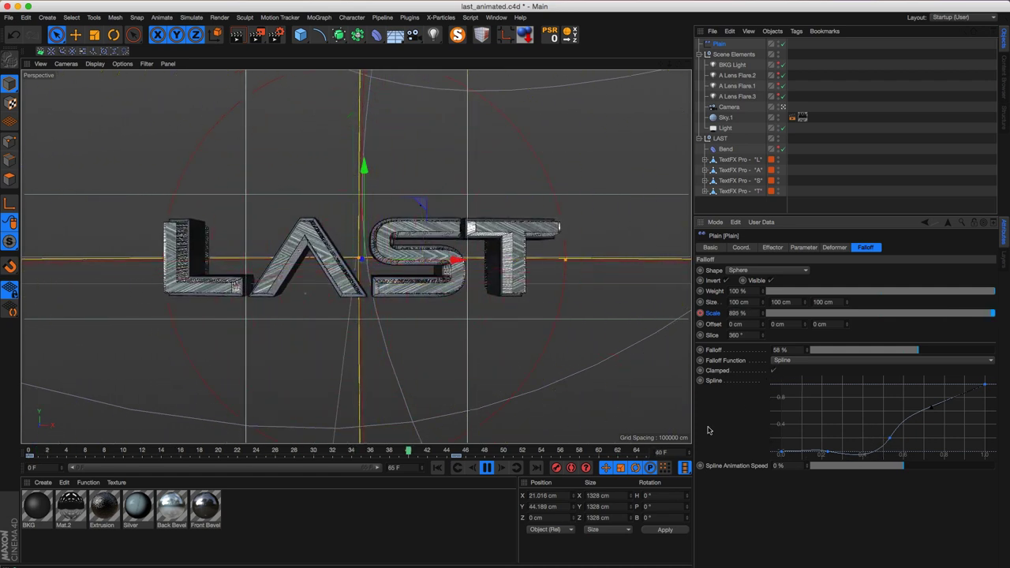
Open the falloff spline in the Spline Window and move its second point to about 0.323 on X and 0 on Y.
right_click(839, 379)
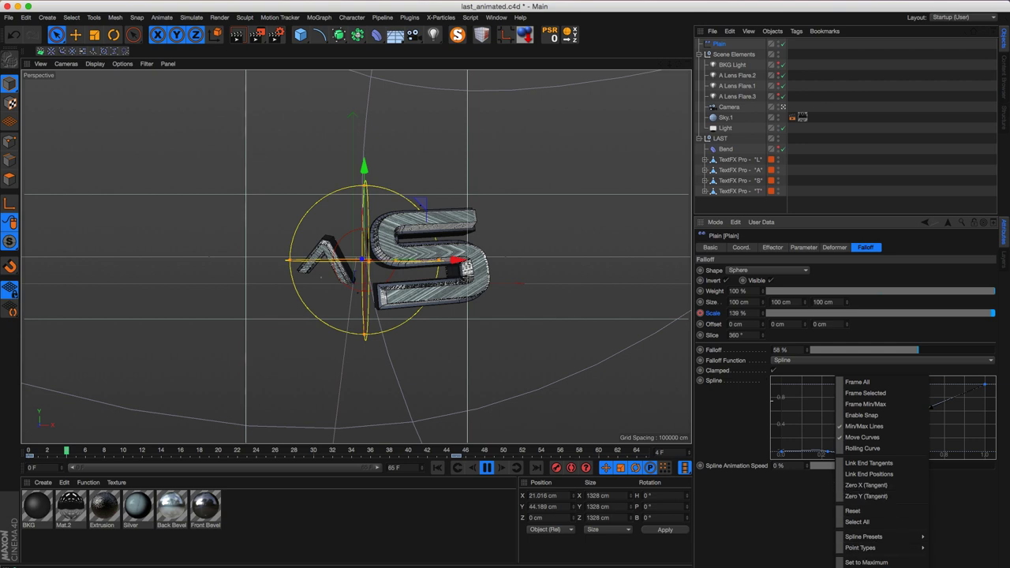
left_click(866, 565)
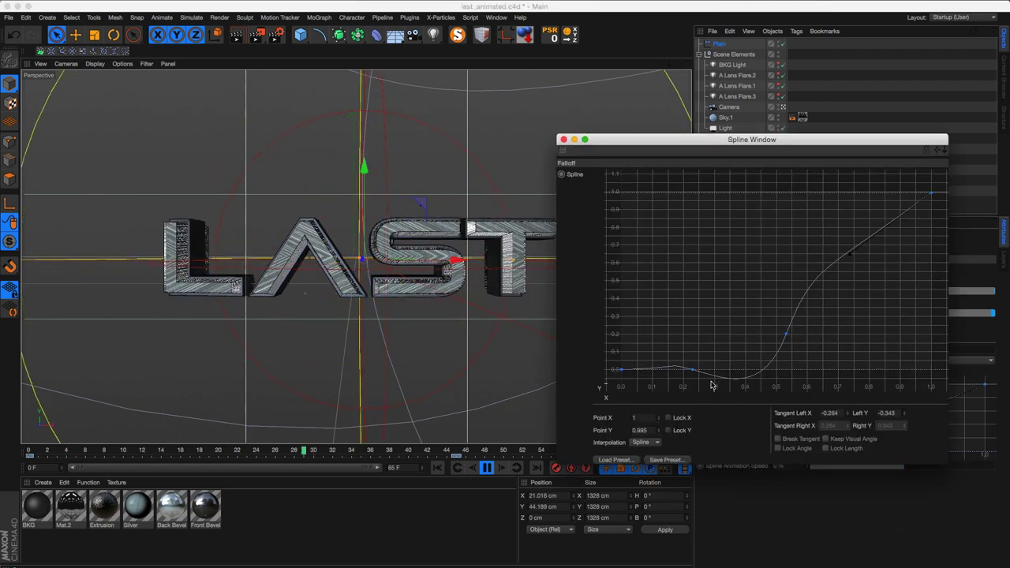
scroll(725, 348, "down", 5)
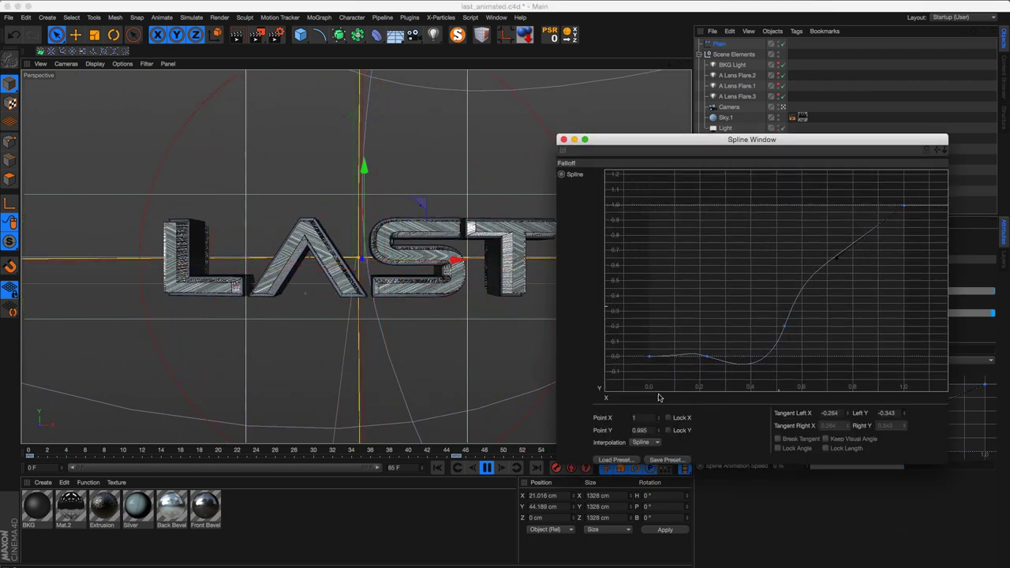
left_click(715, 354)
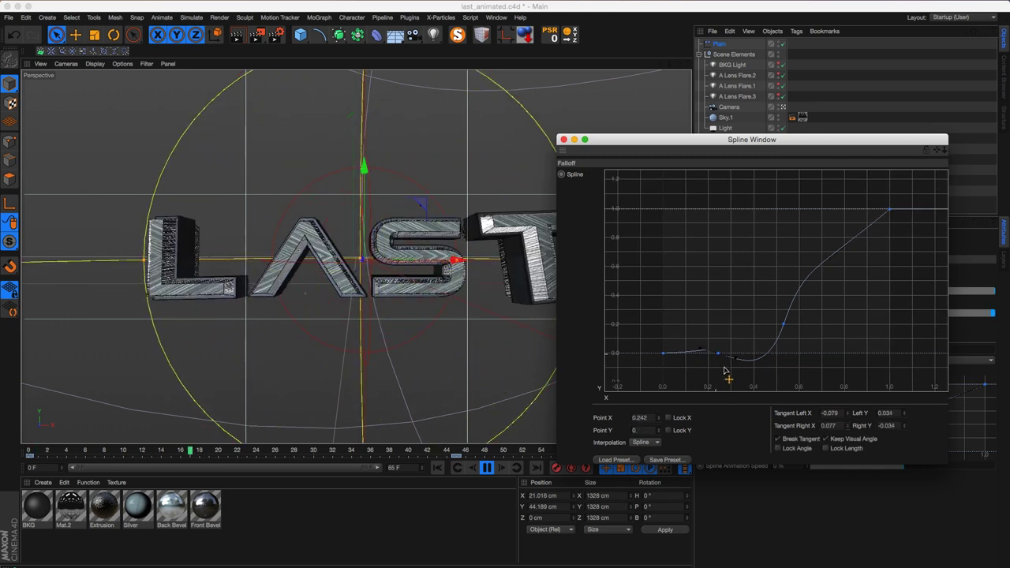
left_click_drag(719, 376, 728, 376)
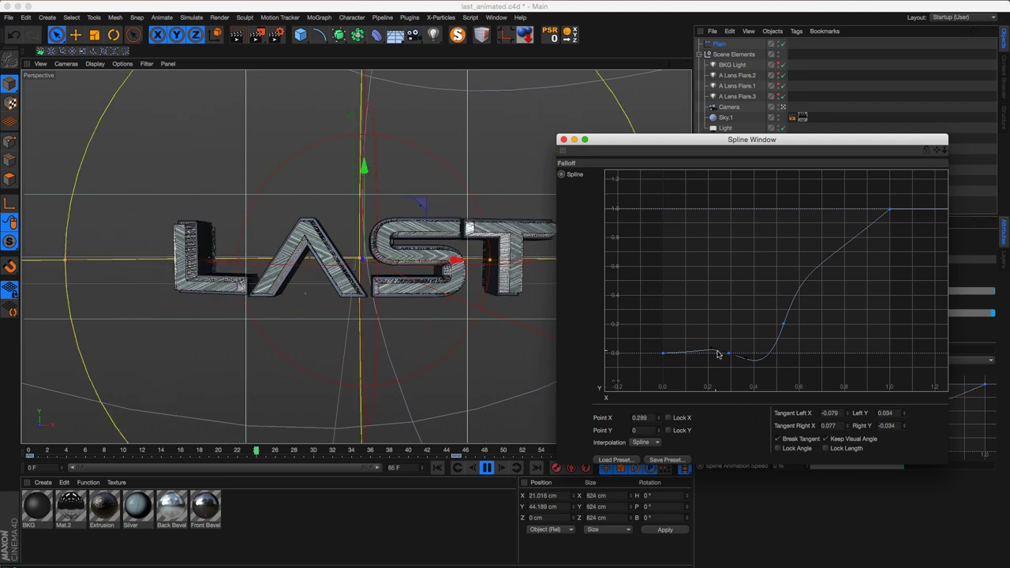
left_click_drag(810, 139, 791, 120)
left_click(774, 370)
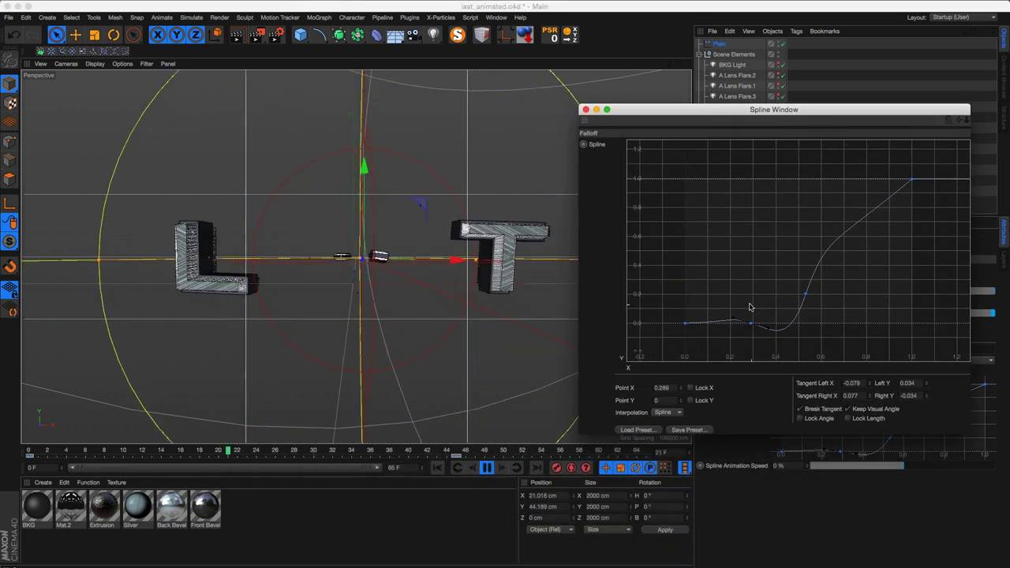
left_click_drag(754, 323, 759, 322)
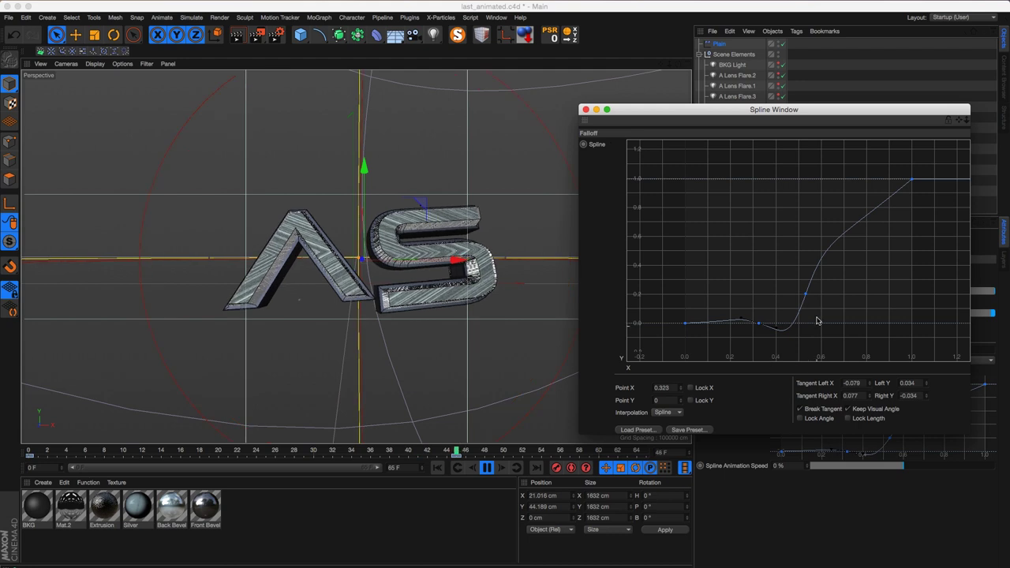
Move the falloff spline's third point to about 0.62 on X and 0.18 on Y.
left_click_drag(789, 109, 768, 125)
left_click(773, 372)
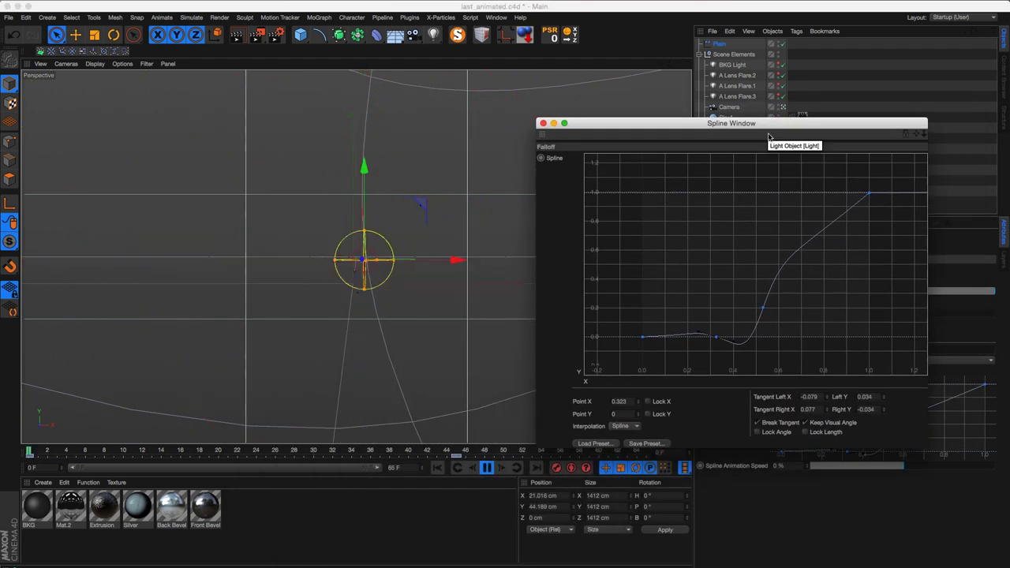
left_click_drag(763, 307, 774, 307)
left_click(740, 349)
left_click_drag(773, 308, 783, 312)
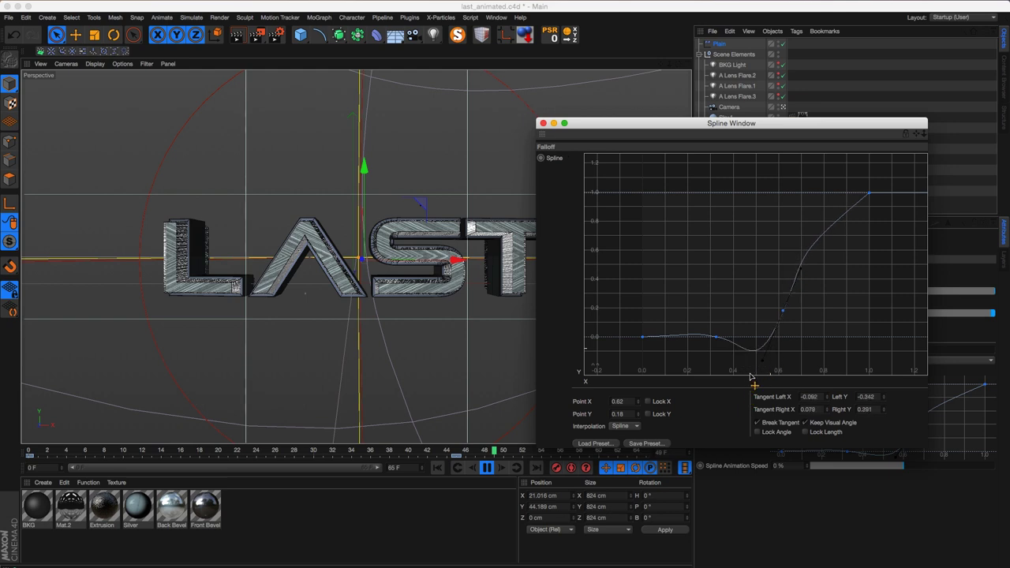
Reshape the third point's tangents for a shallow dip before the rise, and shift the point to about 0.65 on X.
left_click_drag(784, 336, 774, 332)
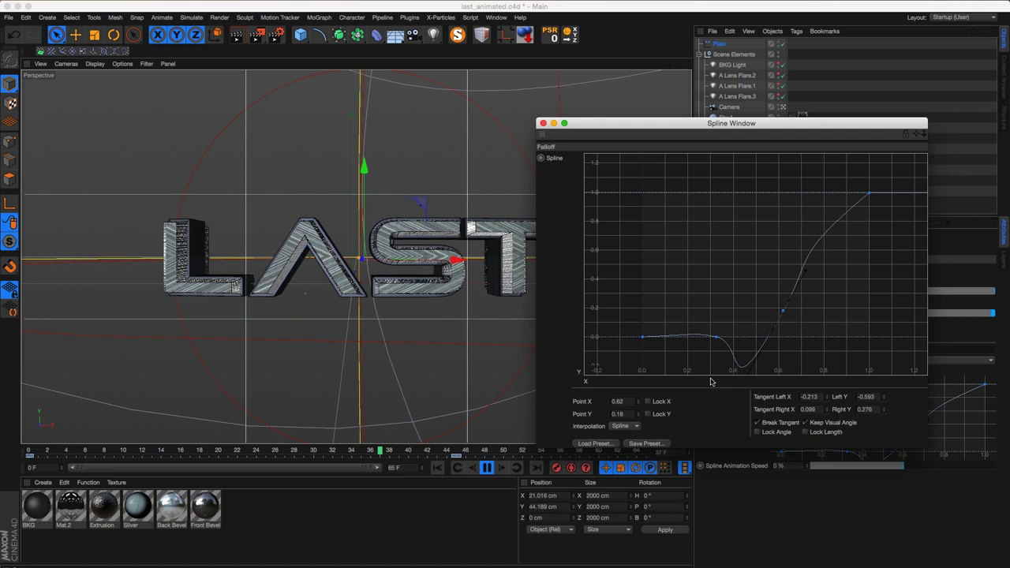
left_click_drag(710, 375, 769, 349)
left_click_drag(783, 311, 799, 309)
Steepen the falloff spline's end point tangent to about -0.185 X, -0.329 Y, and set the third point's right tangent to about 0.095 X, 0.349 Y.
left_click(869, 193)
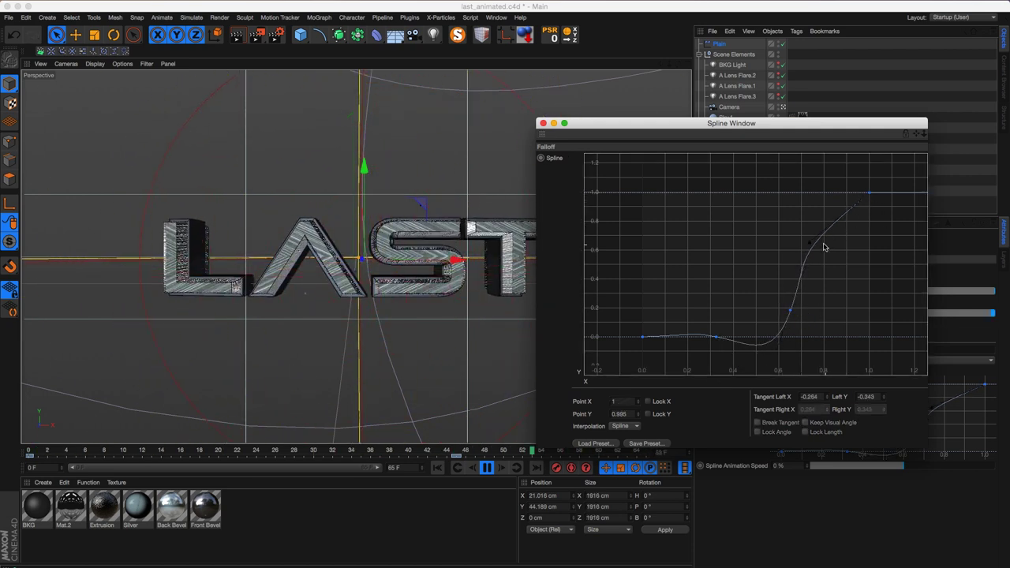
left_click_drag(813, 245, 832, 237)
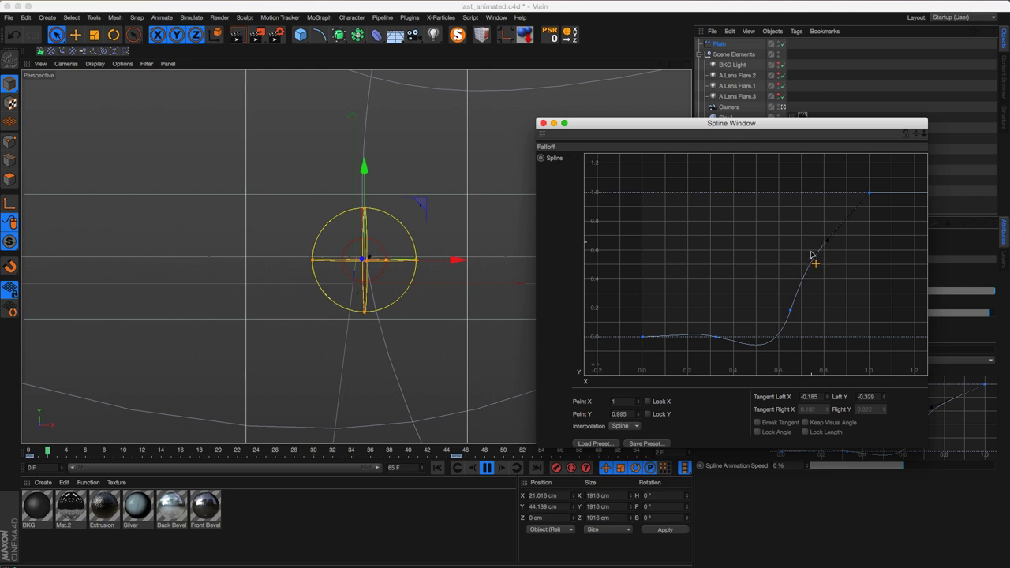
left_click(789, 313)
left_click(791, 311)
left_click_drag(805, 267, 811, 259)
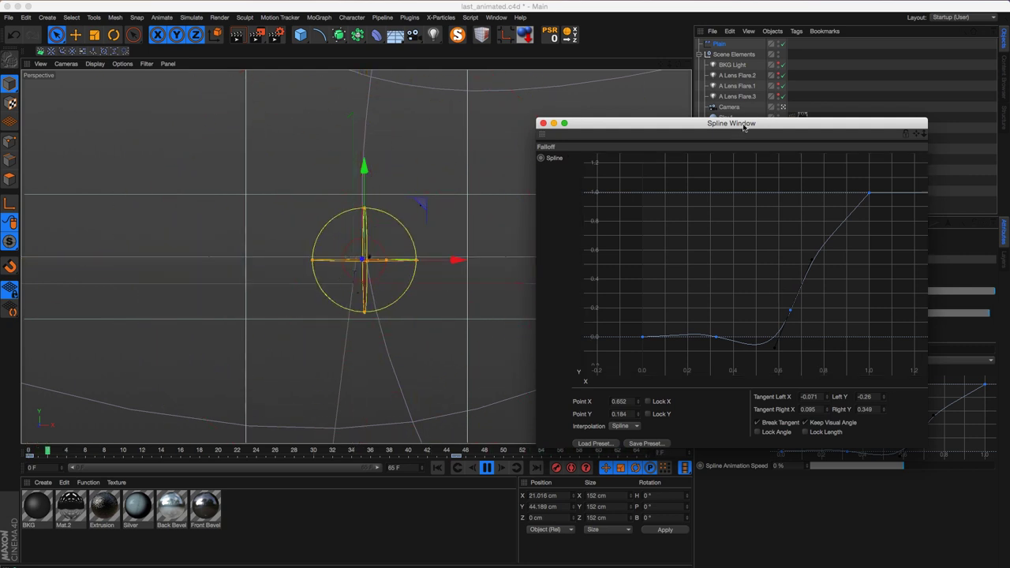
Move the Spline Window clear of the title, and lower the falloff spline's third point to about 0.11 on Y.
left_click_drag(765, 120, 757, 180)
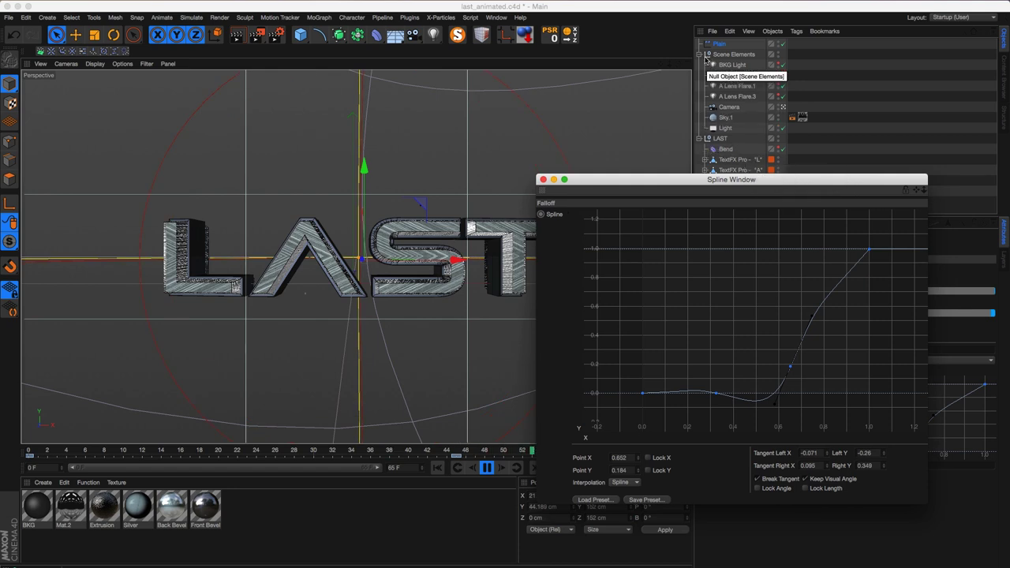
left_click_drag(633, 184, 658, 167)
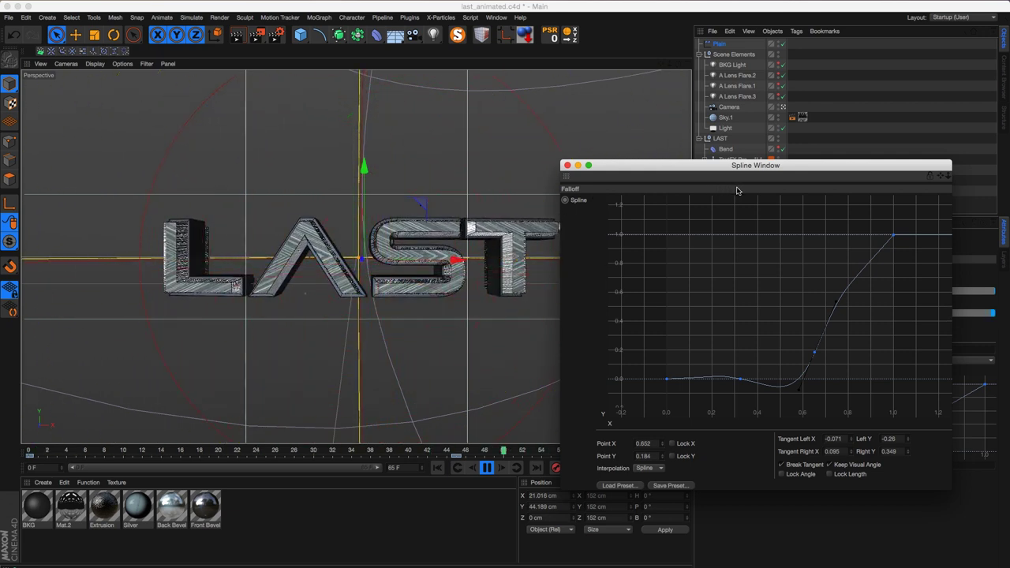
left_click_drag(816, 353, 819, 358)
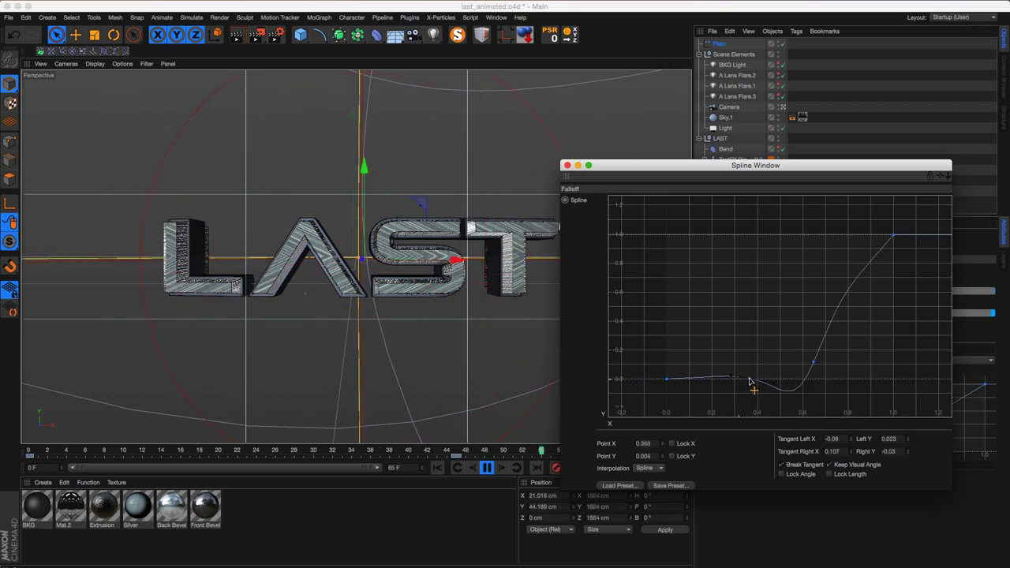
Add a falloff spline point at about 0.171 on X and 0 on Y, and level the first point's tangent.
left_click_drag(711, 377, 728, 370, "ctrl")
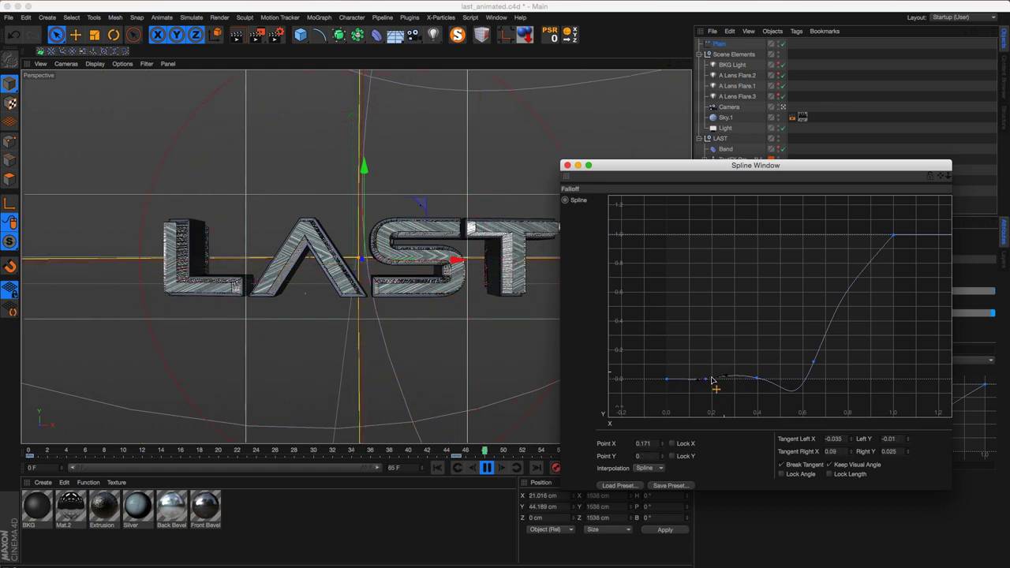
left_click(666, 380)
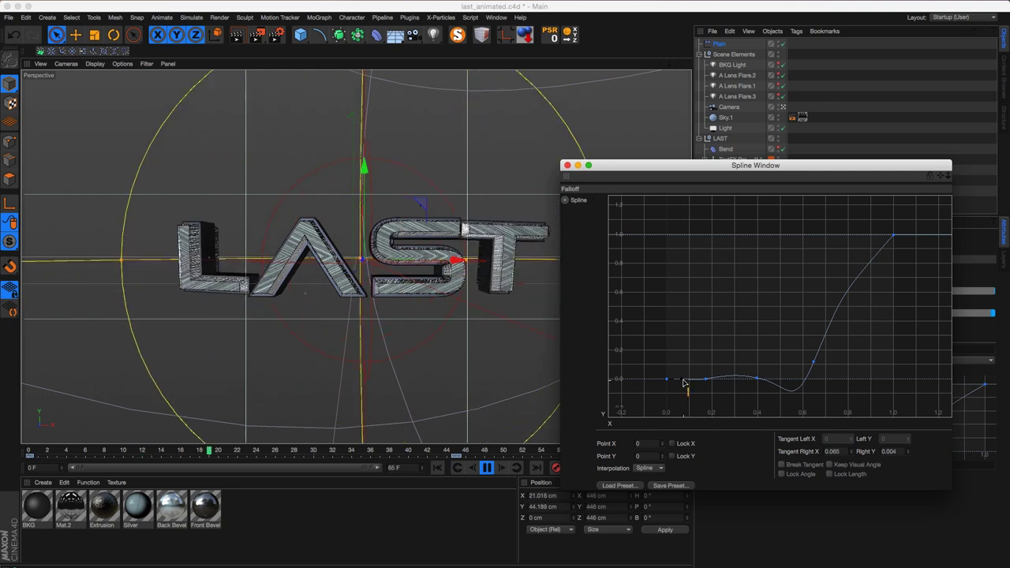
left_click(694, 381)
Shift the falloff spline's three inner points to about 0.22, 0.45 and 0.73 on X.
left_click_drag(756, 380, 769, 381)
left_click_drag(830, 368, 835, 367)
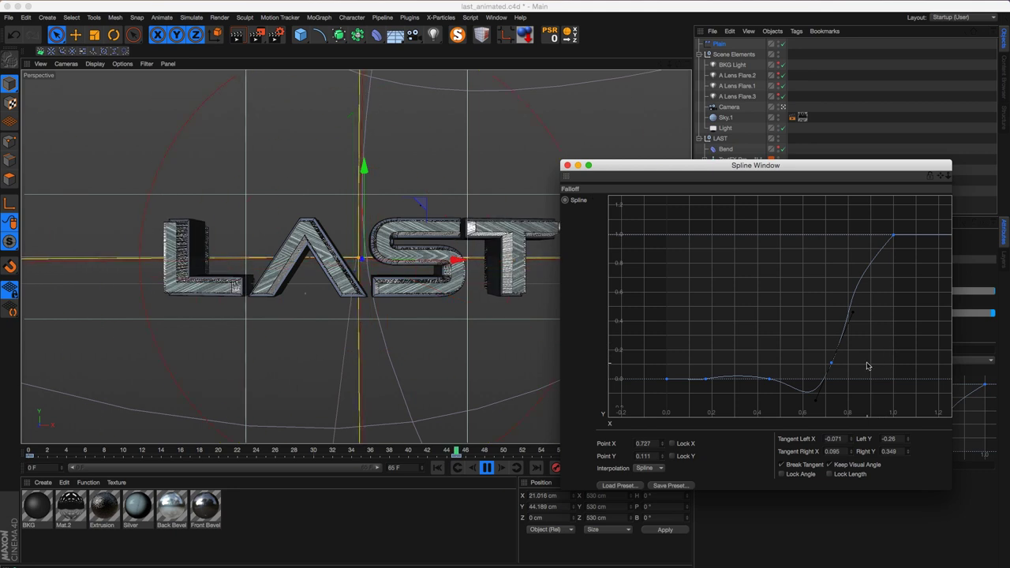
left_click(707, 380)
mouse_move(710, 381)
left_mouse_down()
mouse_move(695, 382)
mouse_move(719, 382)
mouse_move(698, 381)
left_mouse_up()
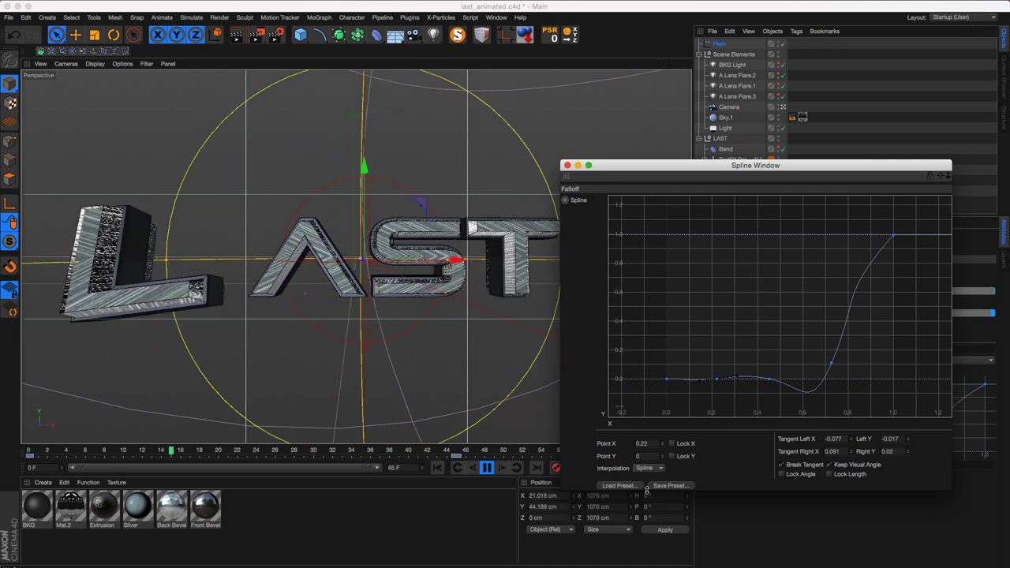
Soften the dip by adjusting the rise point's tangents to about -0.07 X, -0.19 Y on the left and 0.12 X, 0.33 Y on the right.
left_click(892, 235)
left_click_drag(892, 236, 810, 327)
left_click(834, 373)
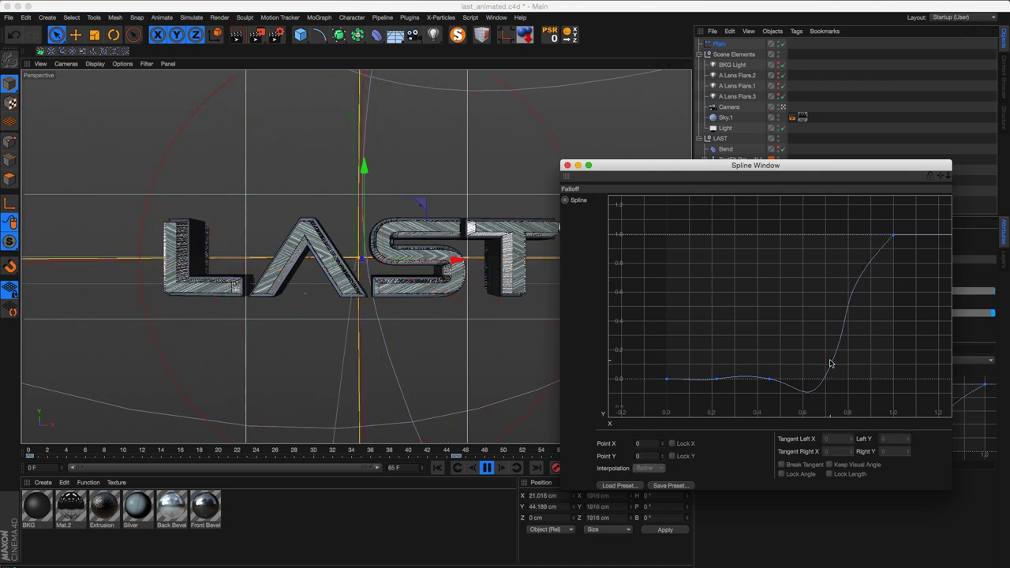
left_click(830, 364, "ctrl")
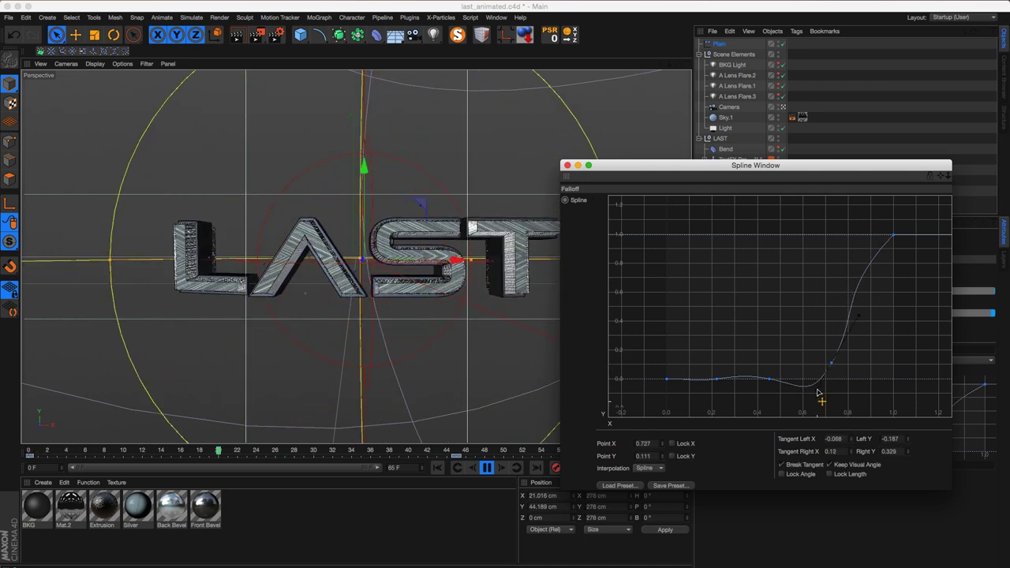